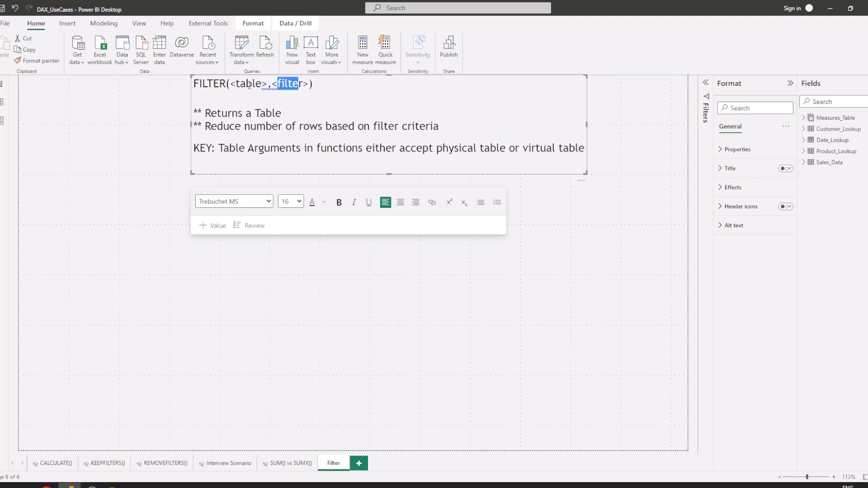
- Examine the FILTER notes, covering the table and filter arguments, the returned table, and how rows are reduced by the criteria
{"action": "left_click_drag", "start_coordinate": [235, 84], "coordinate": [299, 86]}
{"action": "left_click_drag", "start_coordinate": [236, 85], "coordinate": [252, 86]}
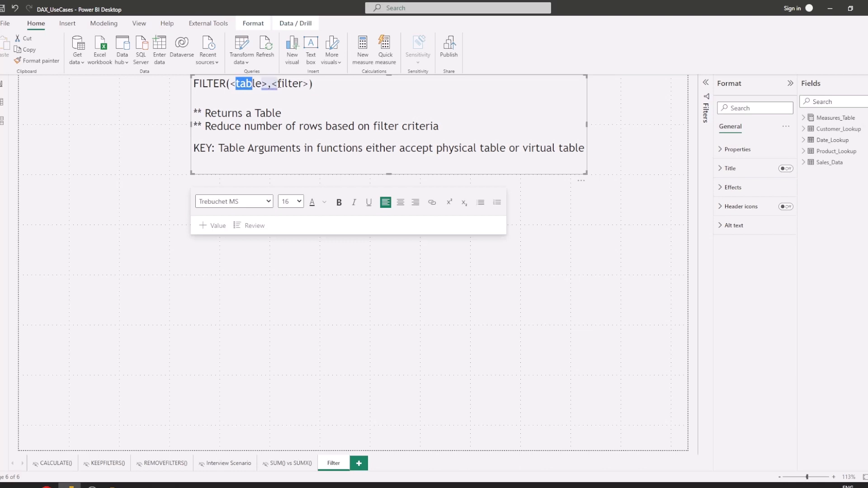
{"action": "left_click_drag", "start_coordinate": [277, 85], "coordinate": [295, 85]}
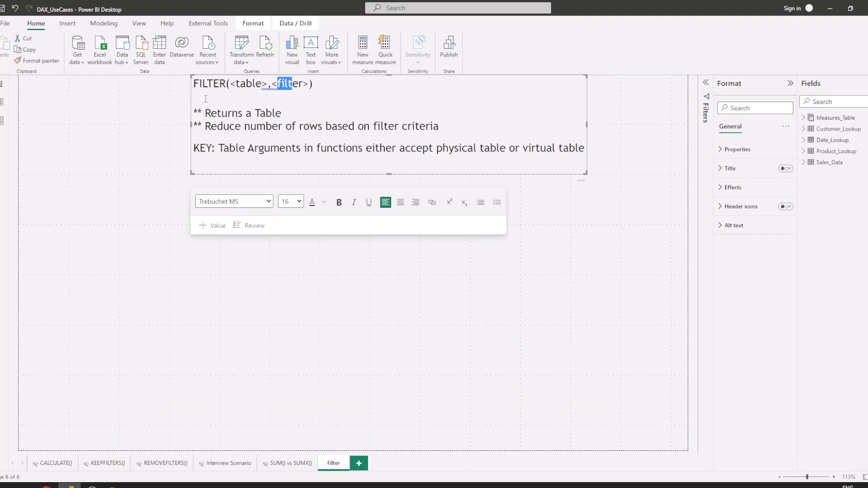
{"action": "left_click_drag", "start_coordinate": [203, 110], "coordinate": [284, 115]}
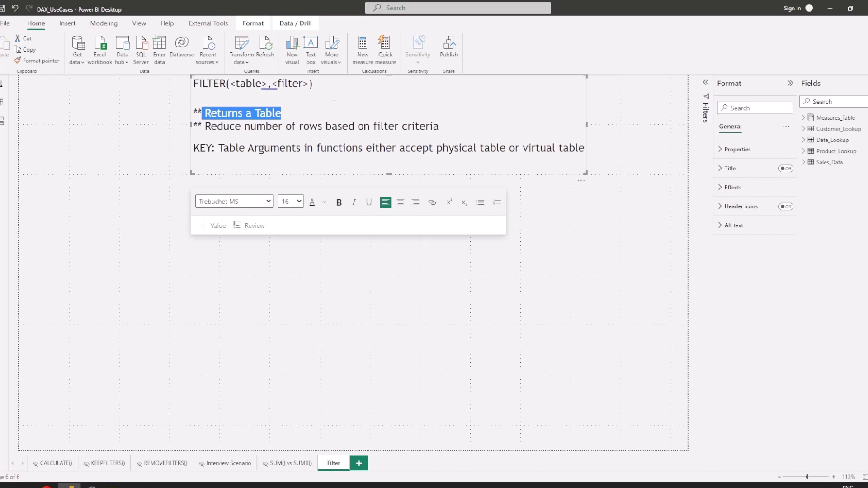
{"action": "left_click_drag", "start_coordinate": [282, 84], "coordinate": [303, 83]}
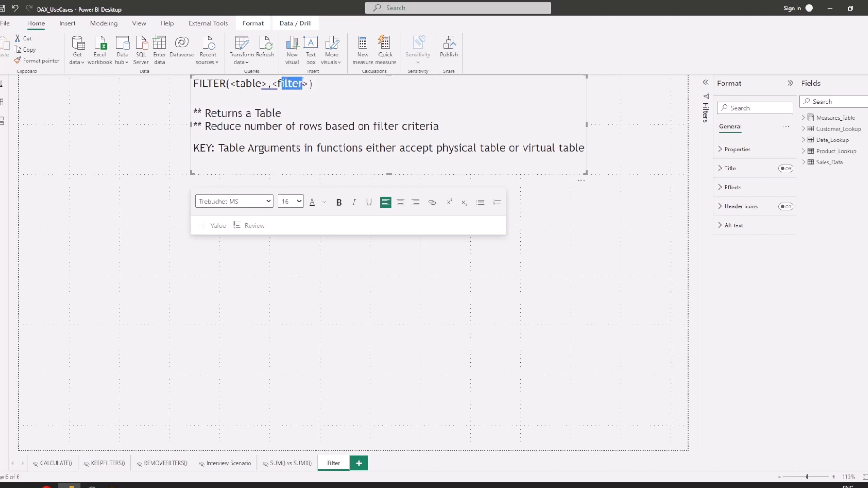
{"action": "left_click_drag", "start_coordinate": [441, 129], "coordinate": [216, 127]}
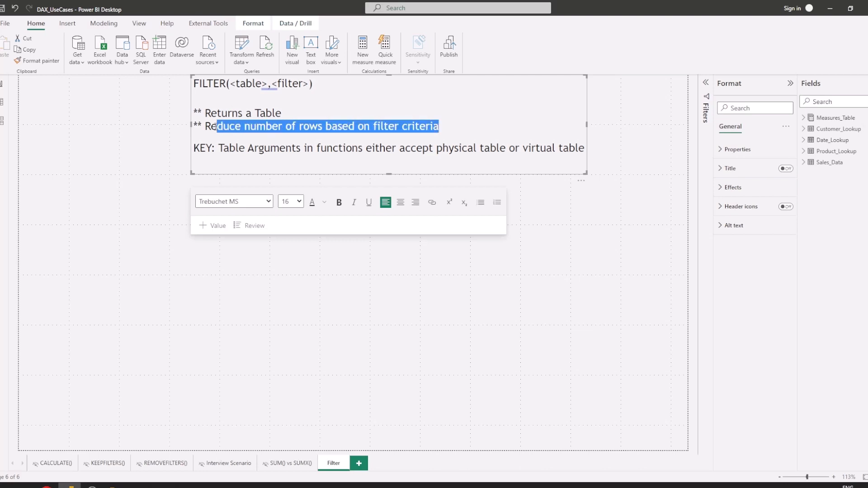
{"action": "left_click_drag", "start_coordinate": [271, 84], "coordinate": [300, 86]}
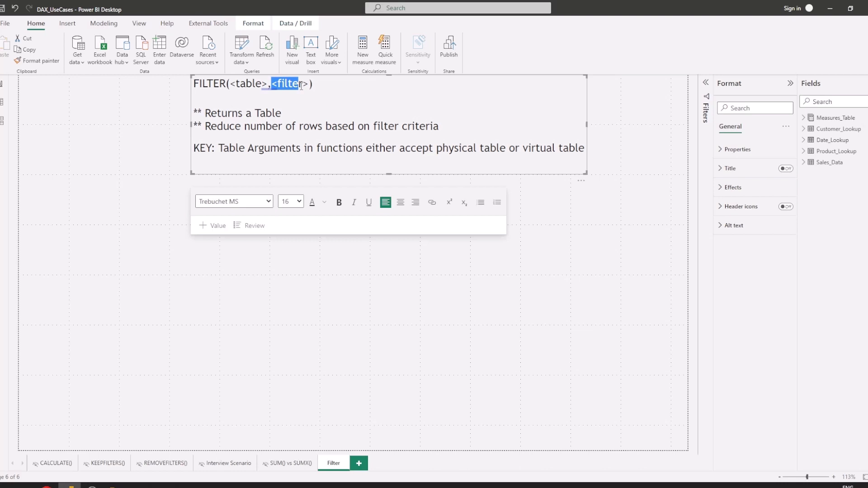
{"action": "left_click_drag", "start_coordinate": [439, 127], "coordinate": [192, 90]}
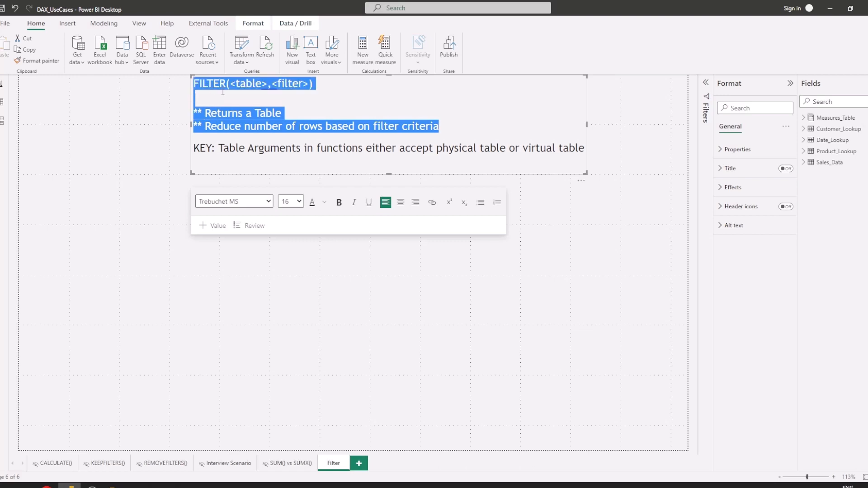
{"action": "left_click", "coordinate": [367, 100]}
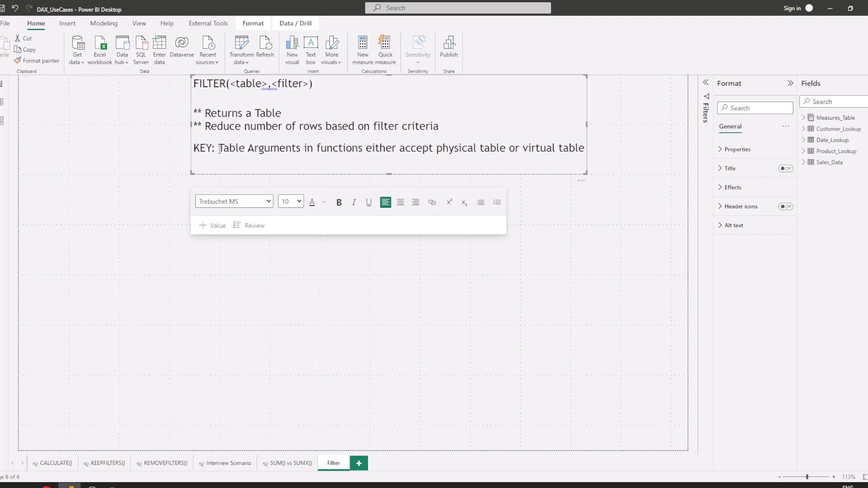
- Review the data model's tables and relationships, and return to the Filter report page
{"action": "left_click", "coordinate": [58, 289]}
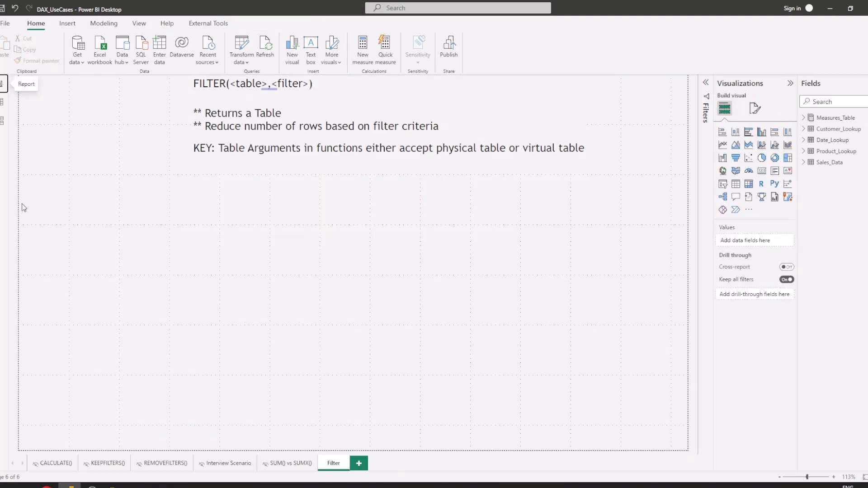
{"action": "left_click", "coordinate": [2, 121]}
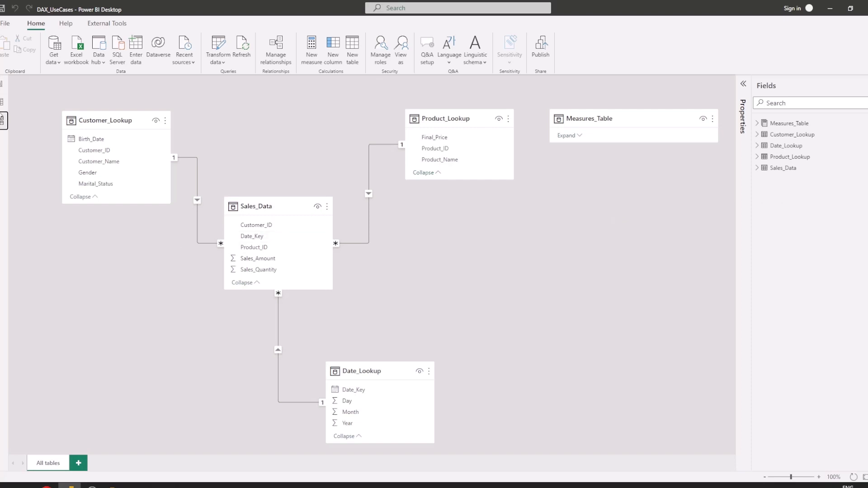
{"action": "left_click", "coordinate": [4, 88]}
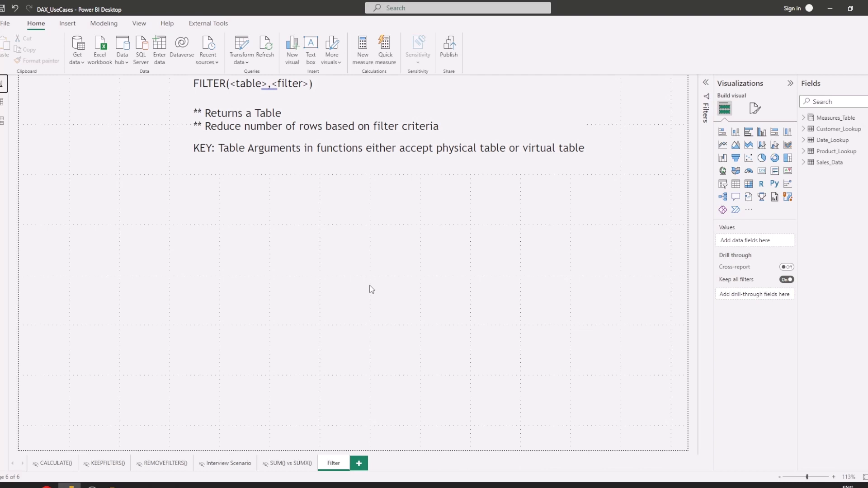
- Create a new measure in Measures_Table named SUMX (Physical_Table), with the formula editor expanded and enlarged
{"action": "left_click", "coordinate": [827, 118]}
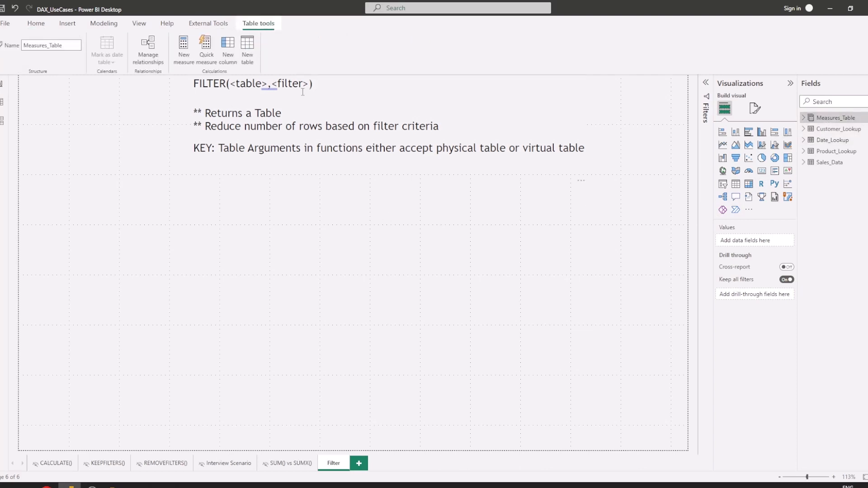
{"action": "left_click", "coordinate": [183, 58]}
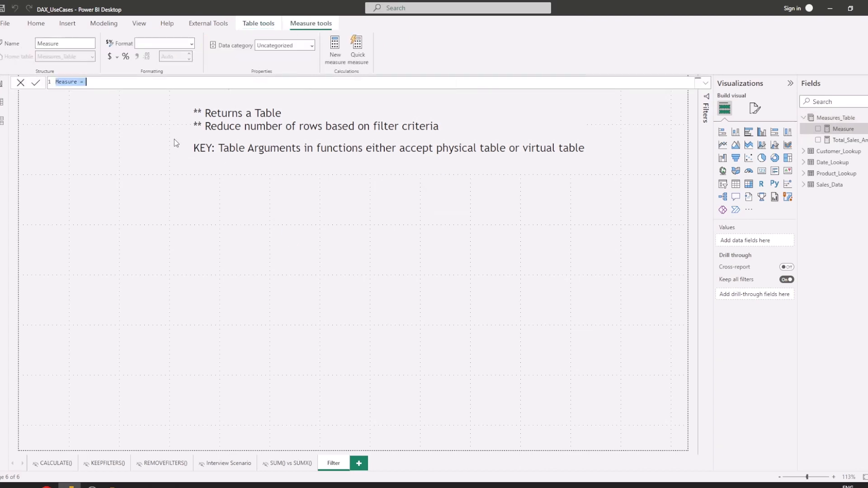
{"action": "left_click", "coordinate": [132, 83]}
{"action": "left_click", "coordinate": [704, 86]}
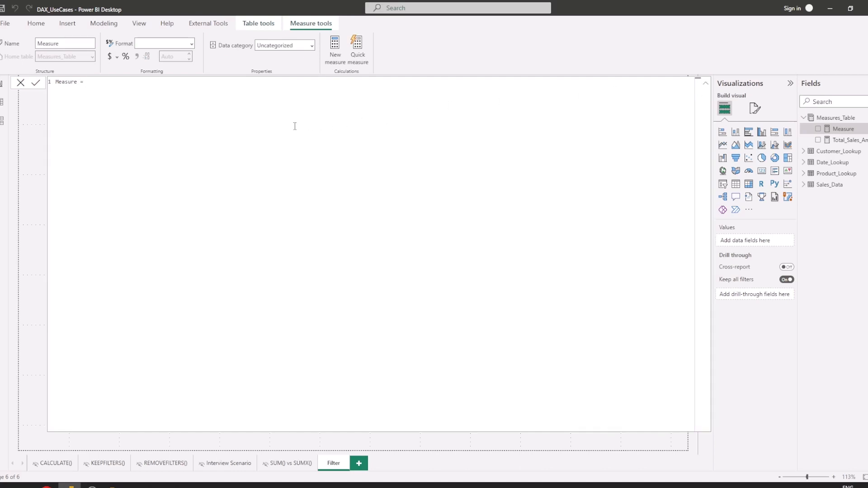
{"action": "scroll", "coordinate": [318, 138], "scroll_direction": "up", "scroll_amount": 3}
{"action": "double_click", "coordinate": [70, 84]}
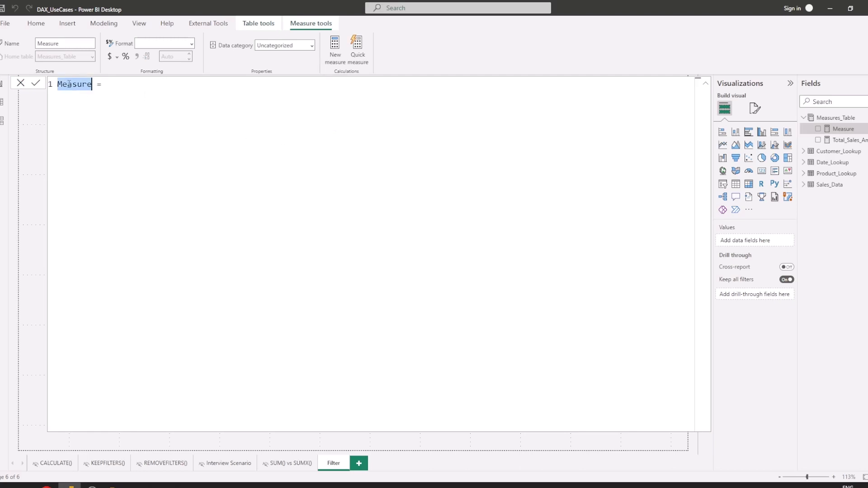
{"action": "type", "text": "SUMX ("}
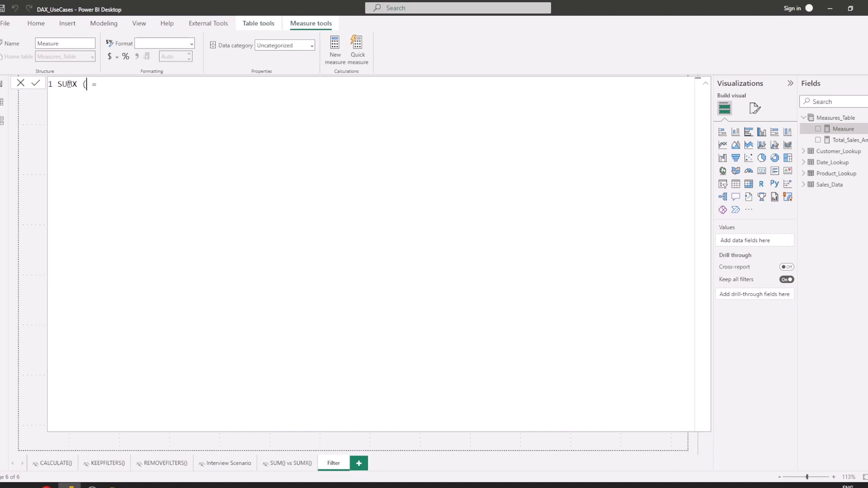
{"action": "type", "text": "Physical_Table) ="}
- Start the measure's formula two lines below its name with SUMX, using Sales_Data as the table argument
{"action": "key", "text": "shift+Return"}
{"action": "key", "text": "shift+Return"}
{"action": "type", "text": "SUMX("}
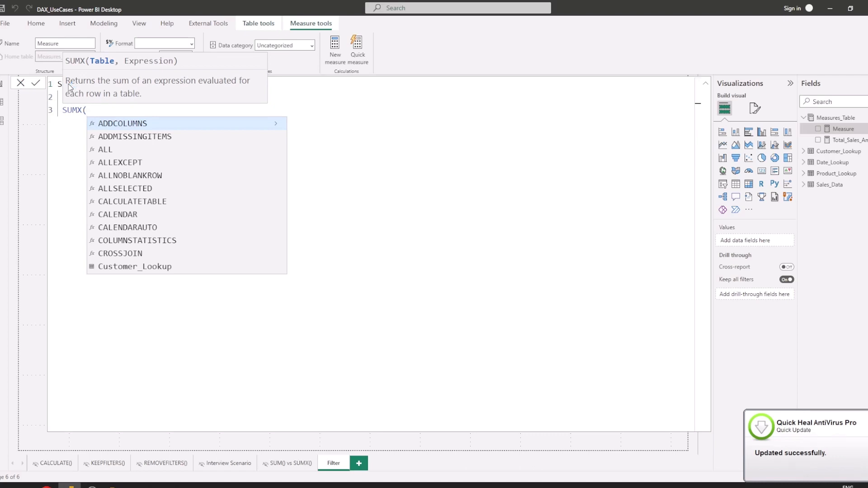
{"action": "type", "text": "Sales_Data"}
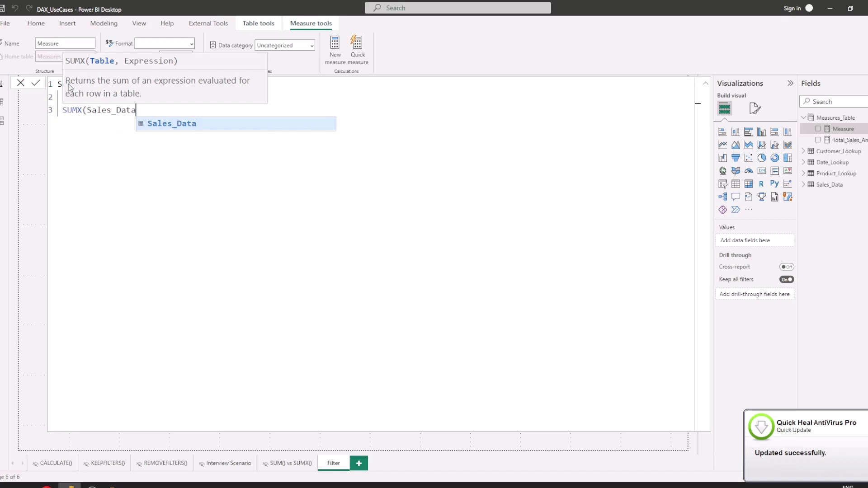
{"action": "type", "text": ","}
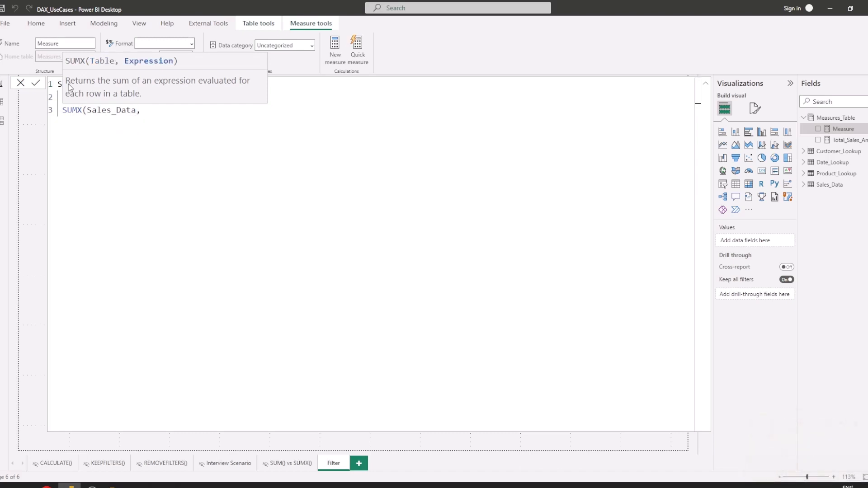
- Complete the SUMX expression with Sales_Data[Sales_Quantity] * 10, commit the measure, and close the formula editor
{"action": "type", "text": "Sal"}
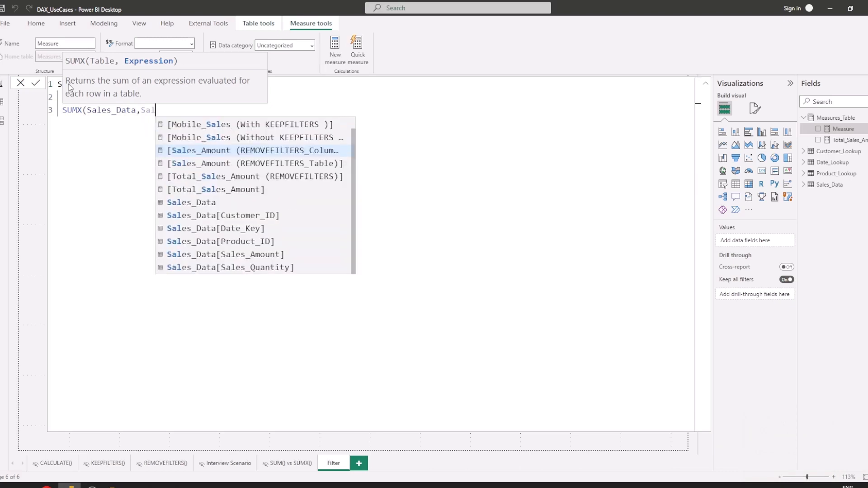
{"action": "type", "text": "es"}
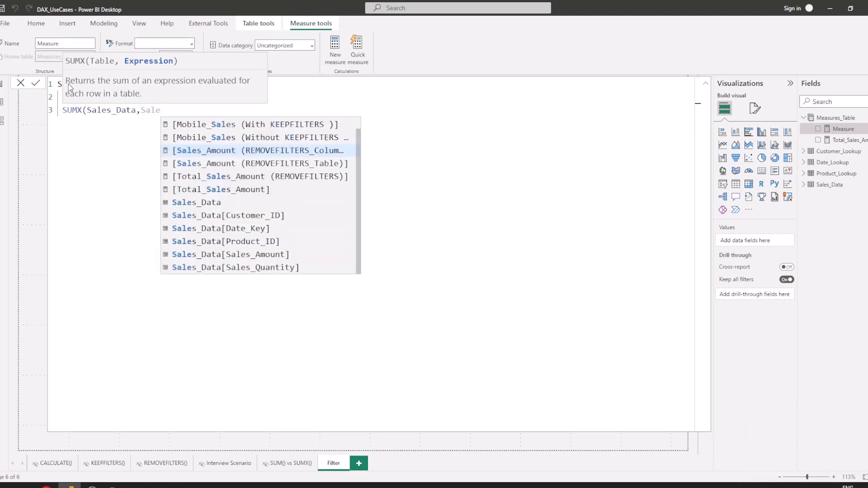
{"action": "type", "text": "_D"}
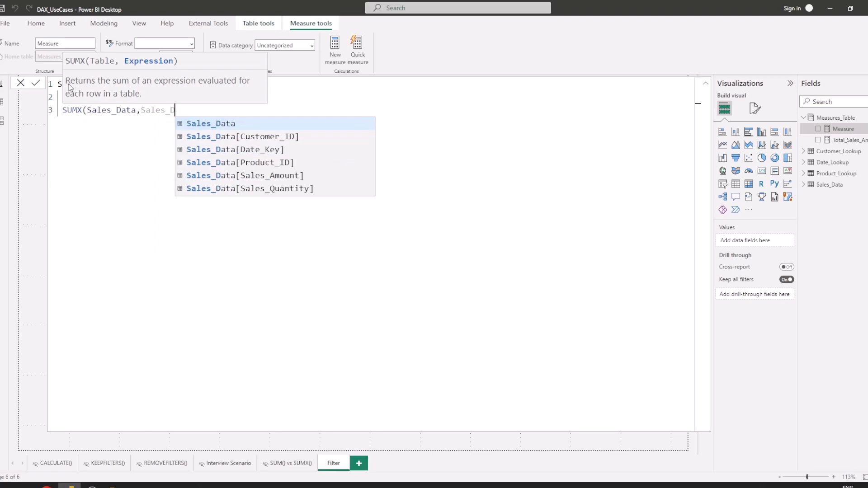
{"action": "key", "text": "Down"}
{"action": "key", "text": "Down"}
{"action": "key", "text": "Down"}
{"action": "key", "text": "Down"}
{"action": "key", "text": "Down"}
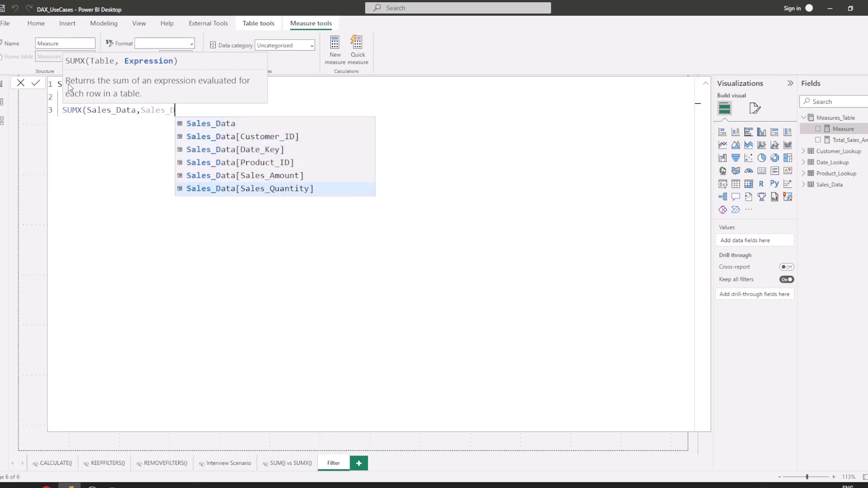
{"action": "key", "text": "Tab"}
{"action": "type", "text": "* 10"}
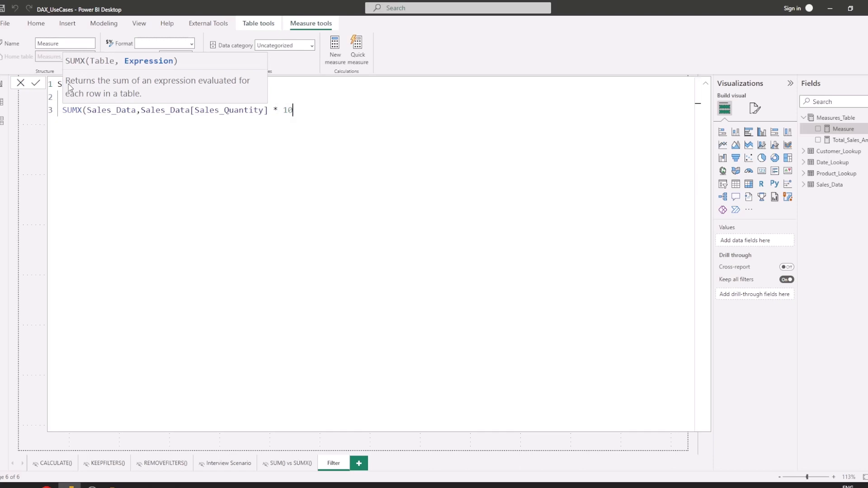
{"action": "type", "text": ")"}
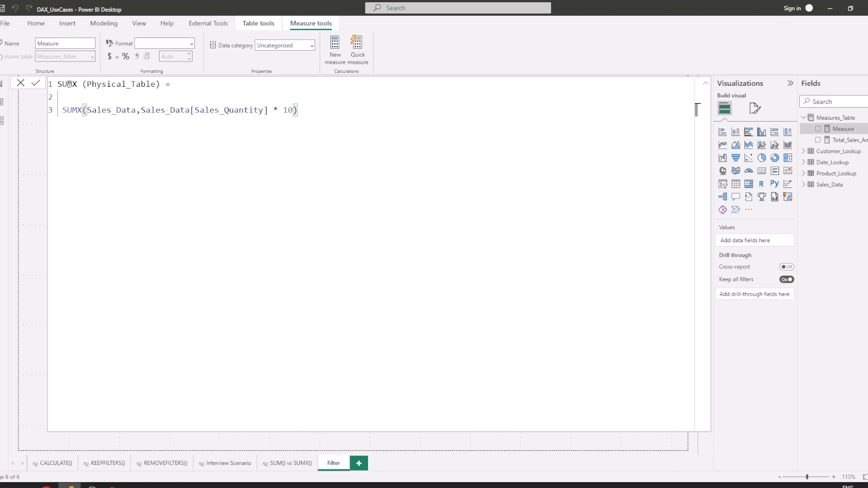
{"action": "key", "text": "Return"}
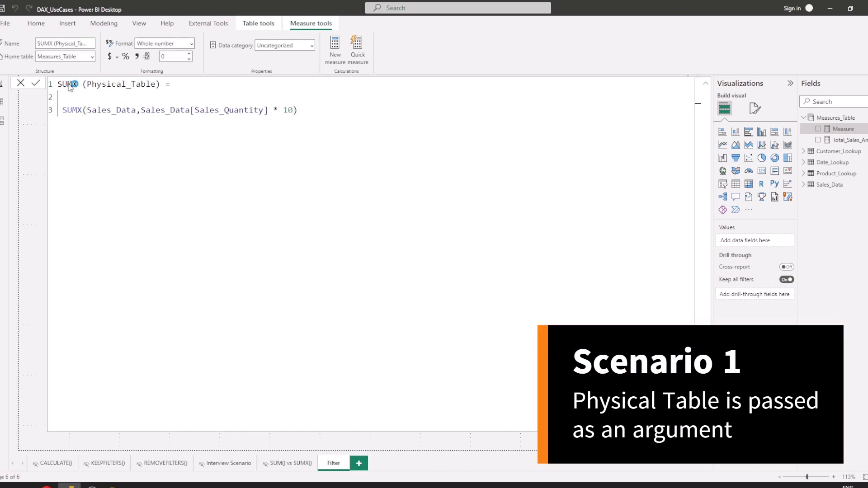
{"action": "left_click", "coordinate": [21, 82]}
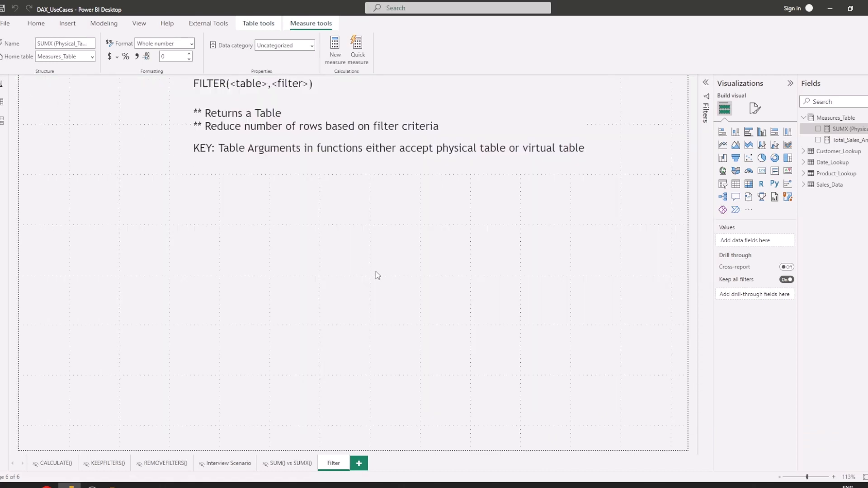
- Create another measure in Measures_Table named SUMX (Virtual Table Demo)
{"action": "left_click", "coordinate": [848, 122]}
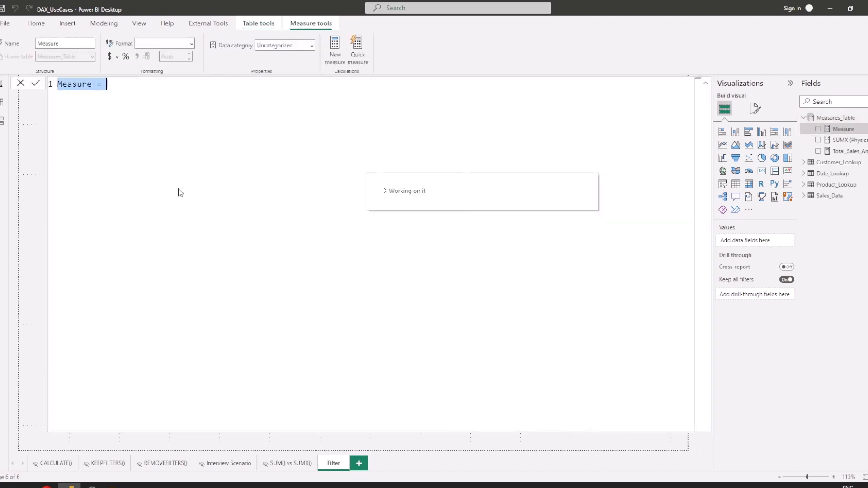
{"action": "left_click", "coordinate": [120, 85]}
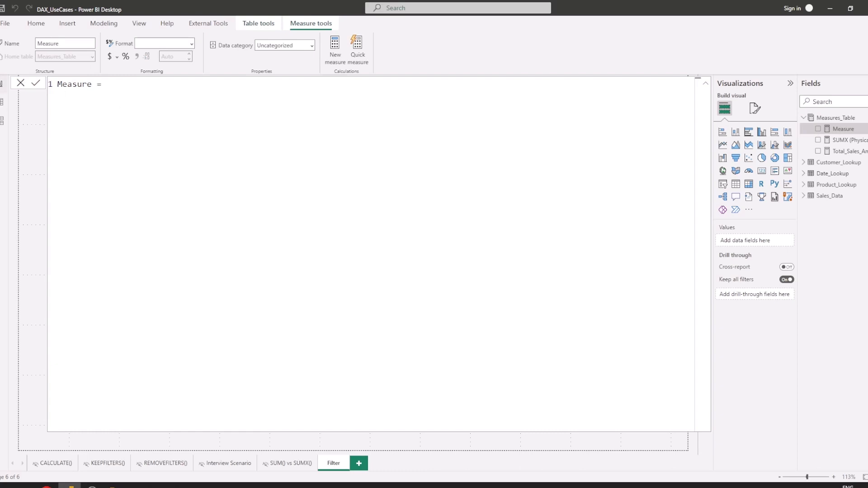
{"action": "double_click", "coordinate": [63, 86]}
{"action": "type", "text": "SUMX"}
{"action": "type", "text": "  ("}
{"action": "type", "text": ")"}
{"action": "type", "text": "Virtua"}
{"action": "key", "text": "BackSpace"}
{"action": "key", "text": "BackSpace"}
{"action": "key", "text": "BackSpace"}
{"action": "key", "text": "BackSpace"}
{"action": "key", "text": "BackSpace"}
{"action": "type", "text": "irtual T"}
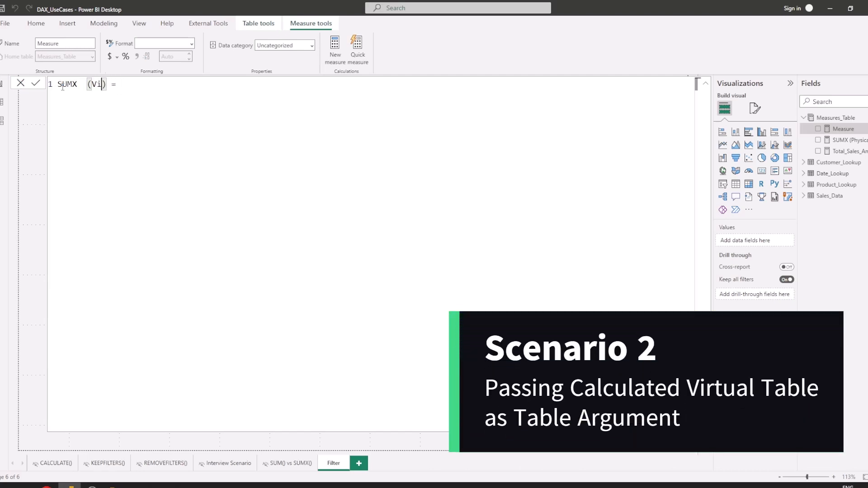
{"action": "type", "text": "able Demo"}
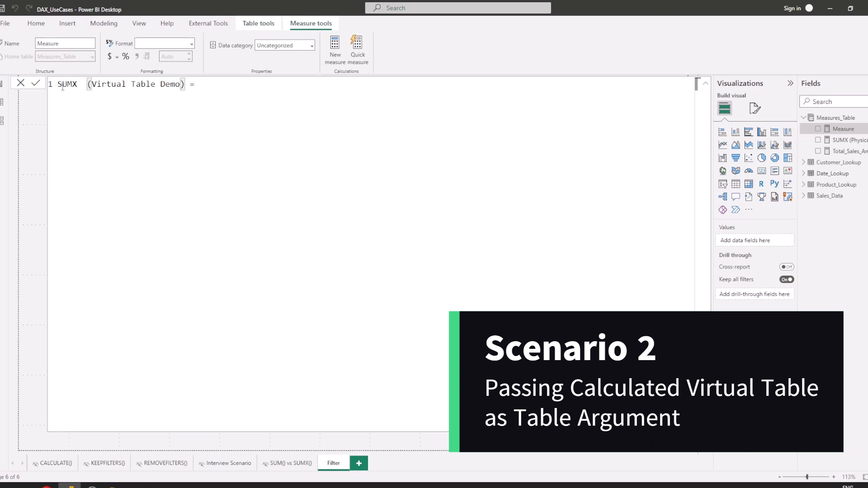
- Start the measure's formula two lines below its name with SUMX, nesting a FILTER over Sales_Data as its table argument
{"action": "key", "text": "End"}
{"action": "key", "text": "shift+Return"}
{"action": "key", "text": "shift+Return"}
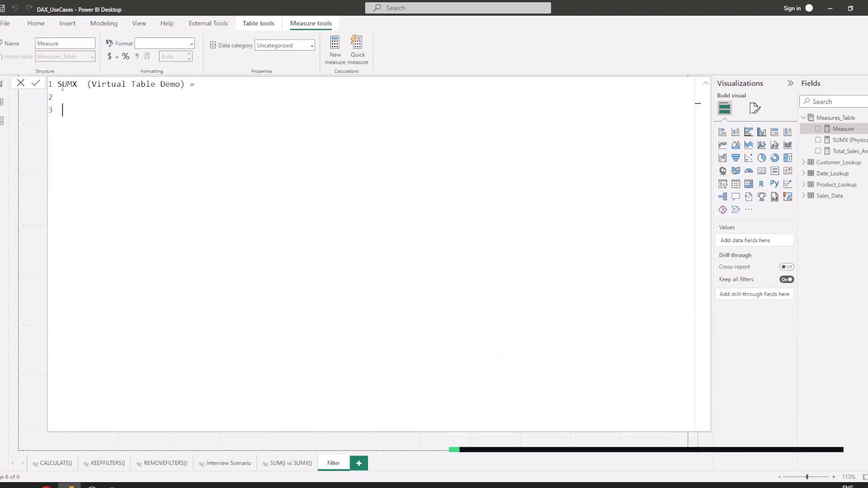
{"action": "type", "text": "SUMX("}
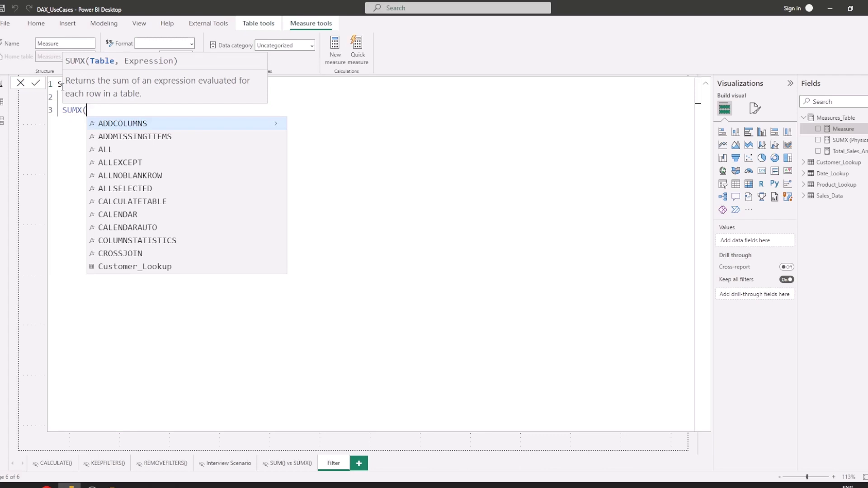
{"action": "type", "text": "FILTER("}
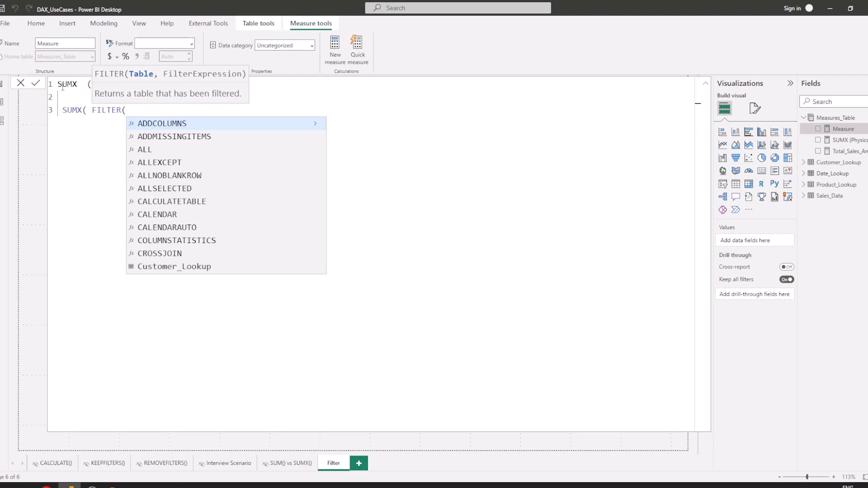
{"action": "type", "text": "Sales_Data"}
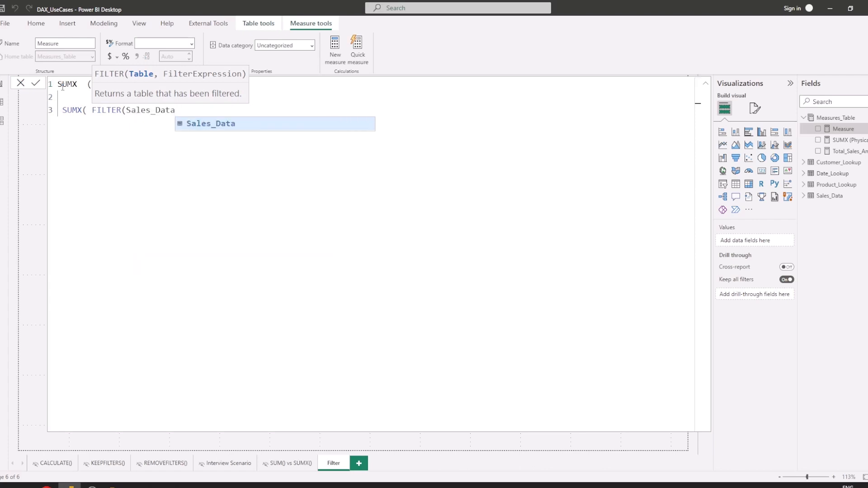
{"action": "type", "text": ","}
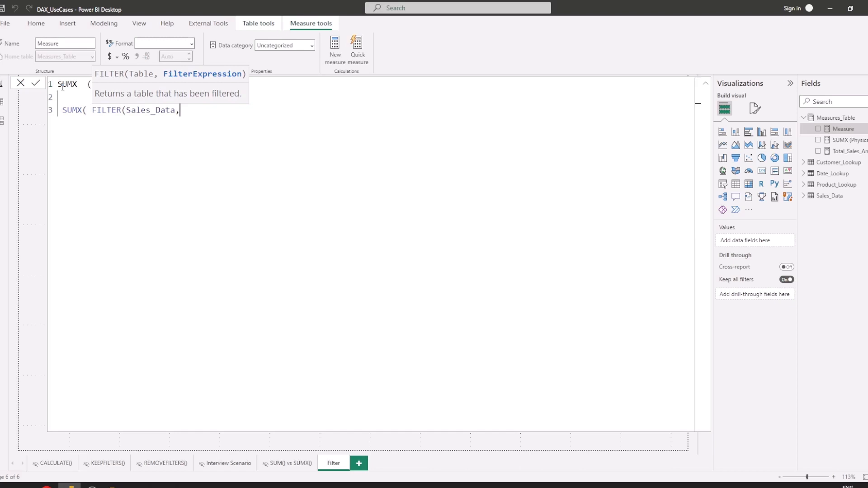
- Complete the FILTER condition as Sales_Data[Sales_Quantity] > 1000, and close the FILTER so that SUMX's expression argument can follow
{"action": "type", "text": "Sales"}
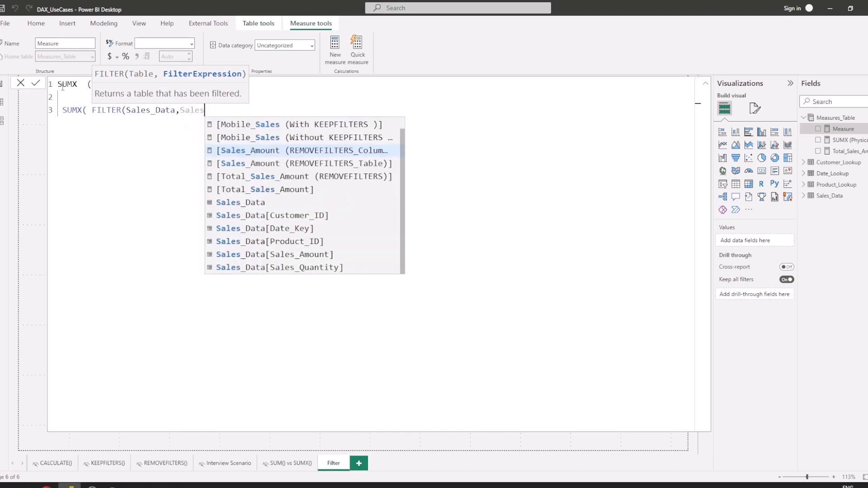
{"action": "type", "text": "_Dat"}
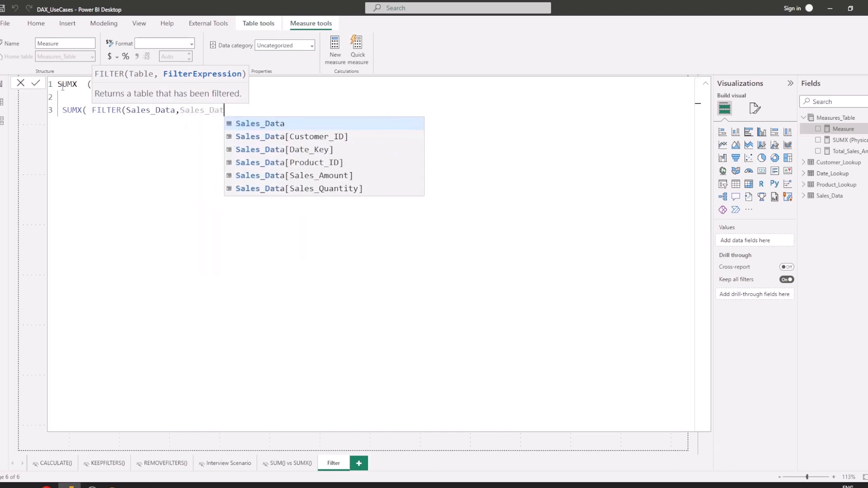
{"action": "key", "text": "Down"}
{"action": "key", "text": "Down"}
{"action": "key", "text": "Down"}
{"action": "key", "text": "Down"}
{"action": "key", "text": "Down"}
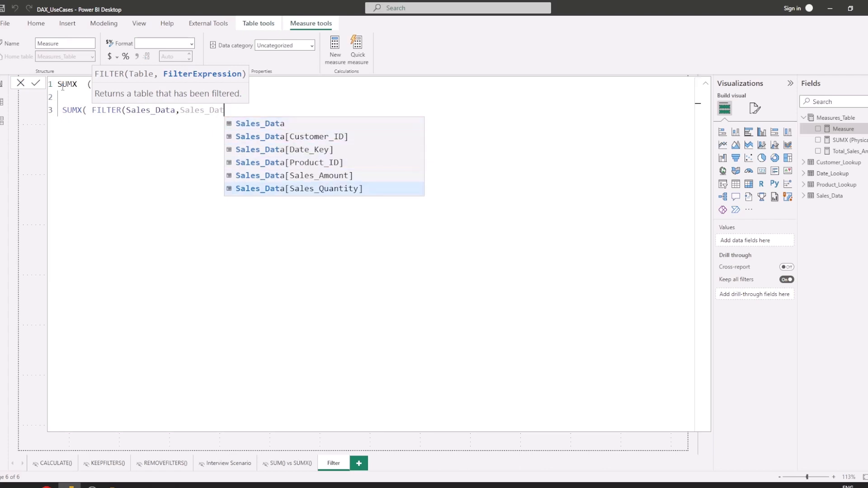
{"action": "key", "text": "Tab"}
{"action": "type", "text": "> 100"}
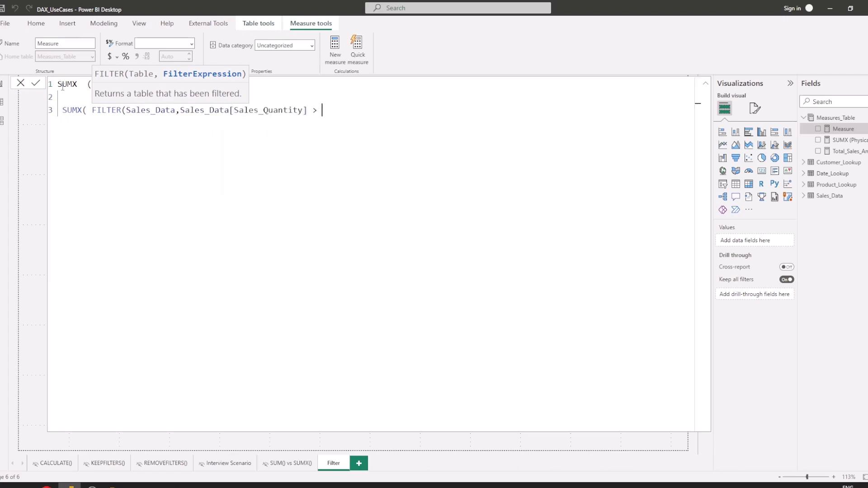
{"action": "type", "text": "0)"}
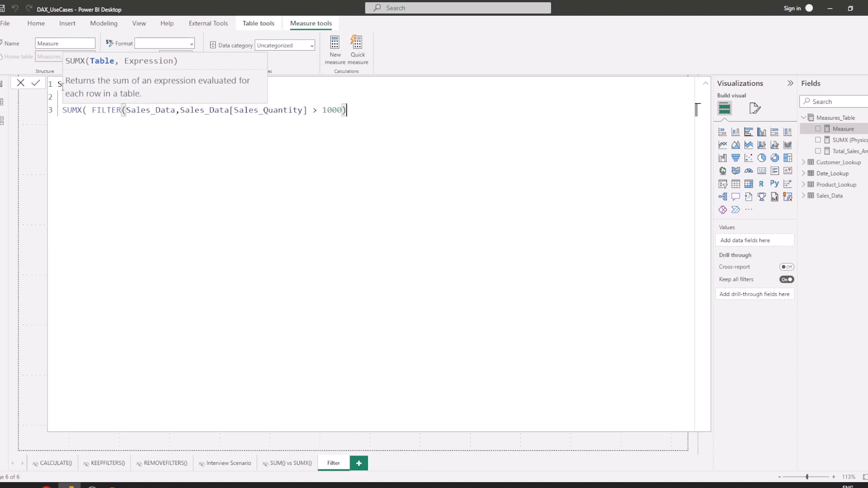
{"action": "type", "text": ","}
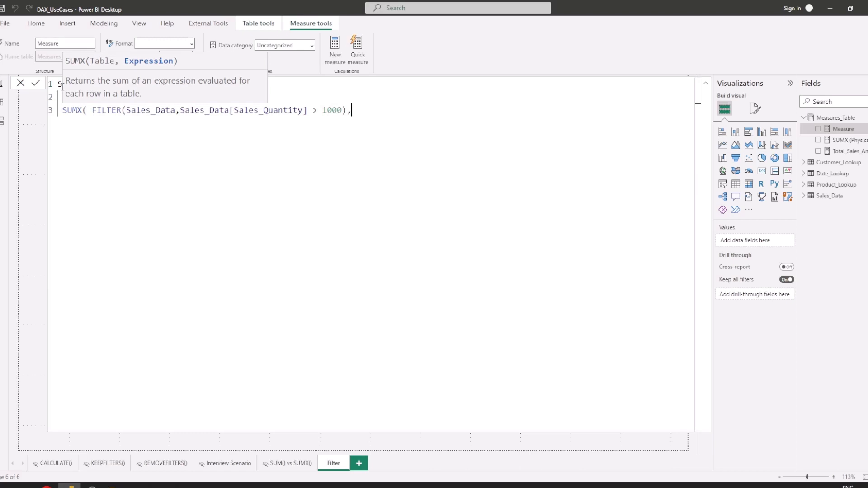
- Complete the SUMX expression with Sales_Data[Sales_Amount], commit the measure, and close the formula editor
{"action": "left_click", "coordinate": [246, 262]}
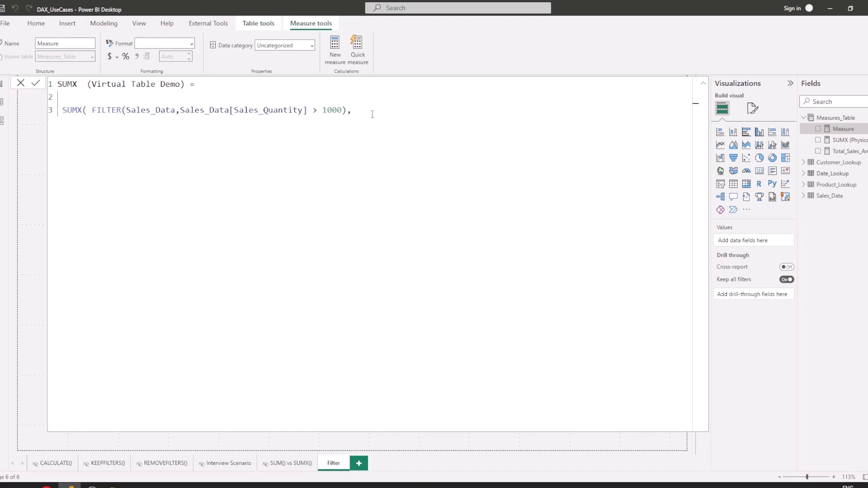
{"action": "type", "text": "Sa"}
{"action": "key", "text": "Down"}
{"action": "key", "text": "Down"}
{"action": "key", "text": "Down"}
{"action": "key", "text": "Down"}
{"action": "key", "text": "Down"}
{"action": "key", "text": "Down"}
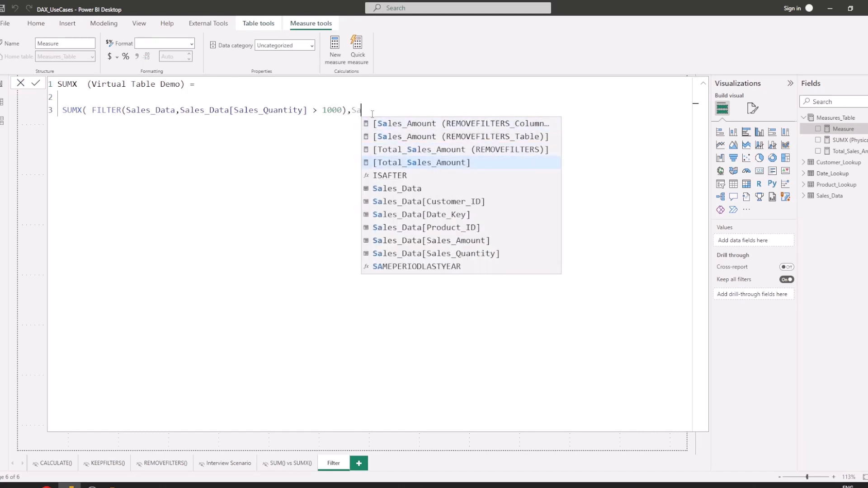
{"action": "key", "text": "Down"}
{"action": "key", "text": "Down"}
{"action": "key", "text": "Down"}
{"action": "key", "text": "Tab"}
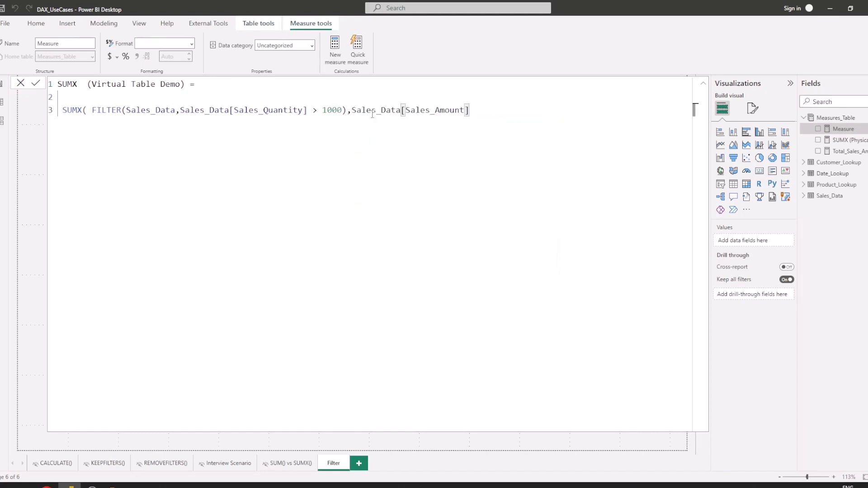
{"action": "type", "text": ")"}
{"action": "key", "text": "Return"}
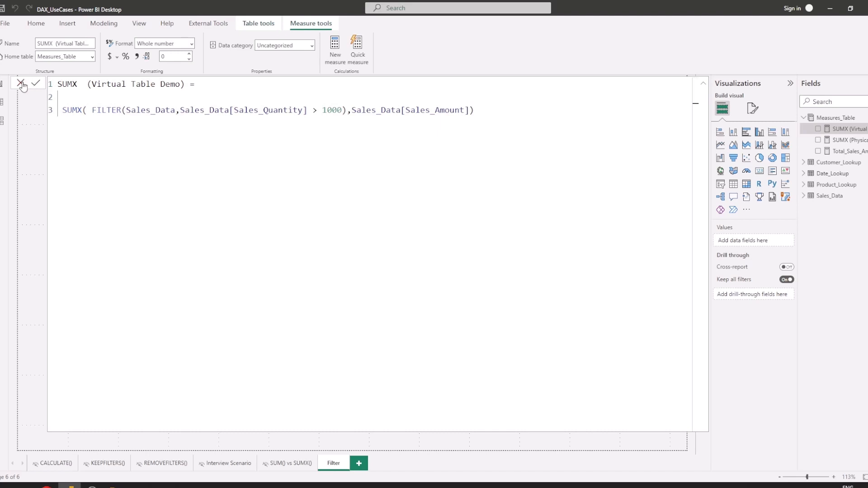
{"action": "left_click", "coordinate": [20, 83]}
{"action": "left_click", "coordinate": [261, 270]}
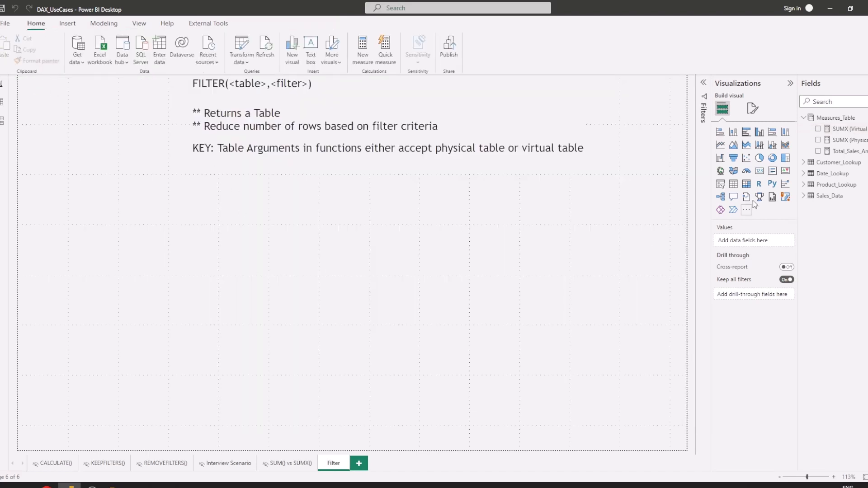
- Widen the Visualizations and Fields panes and add a matrix visual with SUMX (Virtual Table Demo) as its values
{"action": "left_click_drag", "start_coordinate": [711, 183], "coordinate": [623, 189]}
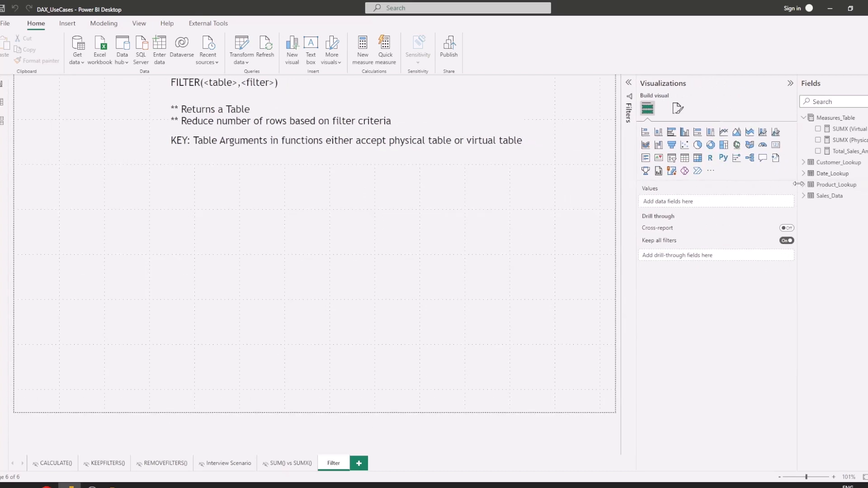
{"action": "left_click_drag", "start_coordinate": [798, 188], "coordinate": [729, 188]}
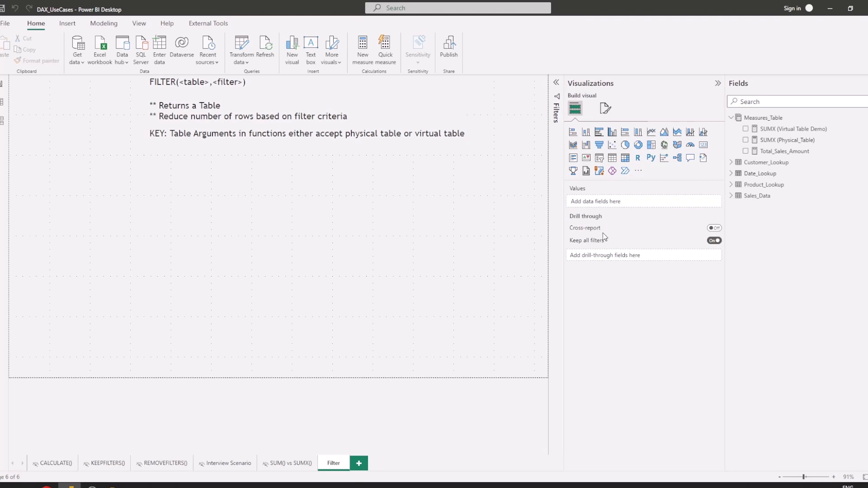
{"action": "mouse_move", "coordinate": [604, 237]}
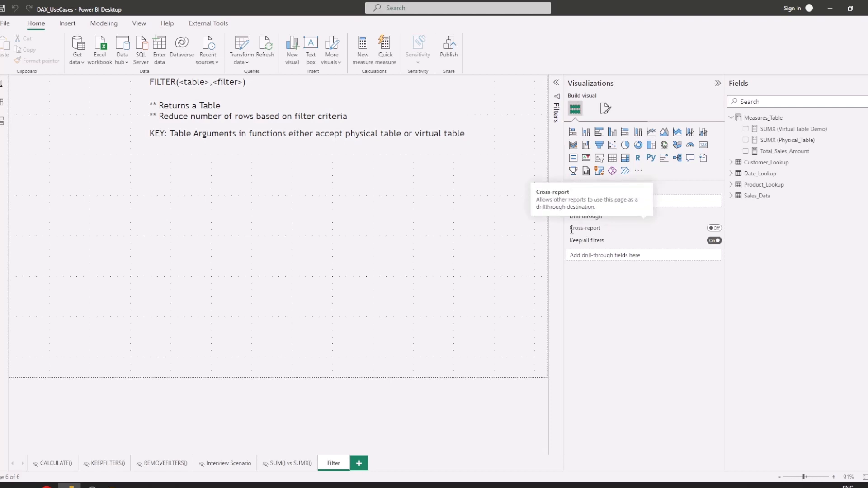
{"action": "left_click", "coordinate": [624, 158]}
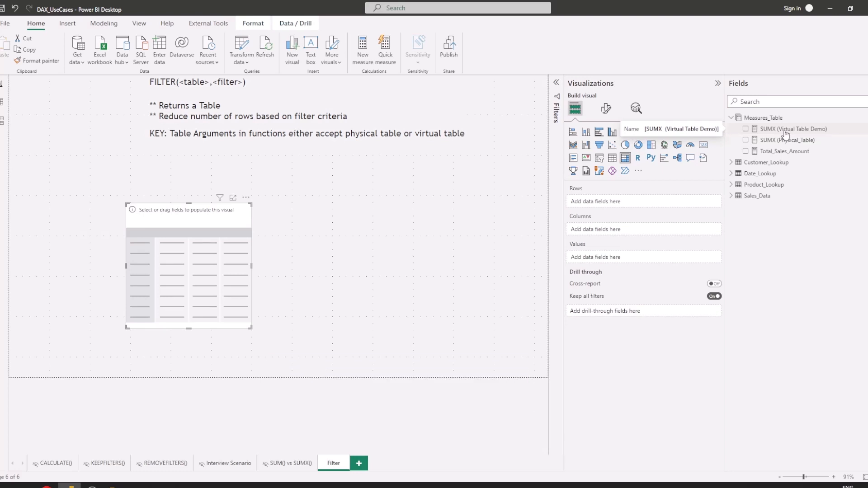
{"action": "left_click_drag", "start_coordinate": [786, 134], "coordinate": [628, 258]}
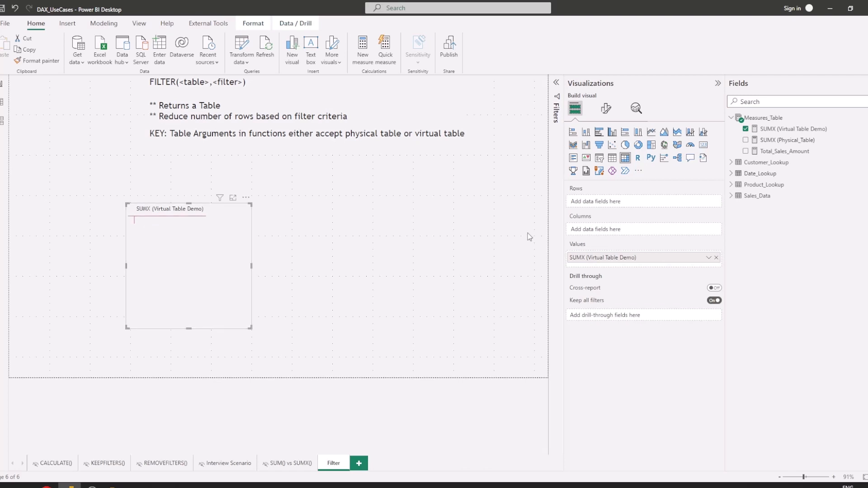
- Review the SUMX (Virtual Table Demo) formula and examine which Sales_Quantity values occur in the Sales_Data table, then return to the report
{"action": "left_click", "coordinate": [823, 131]}
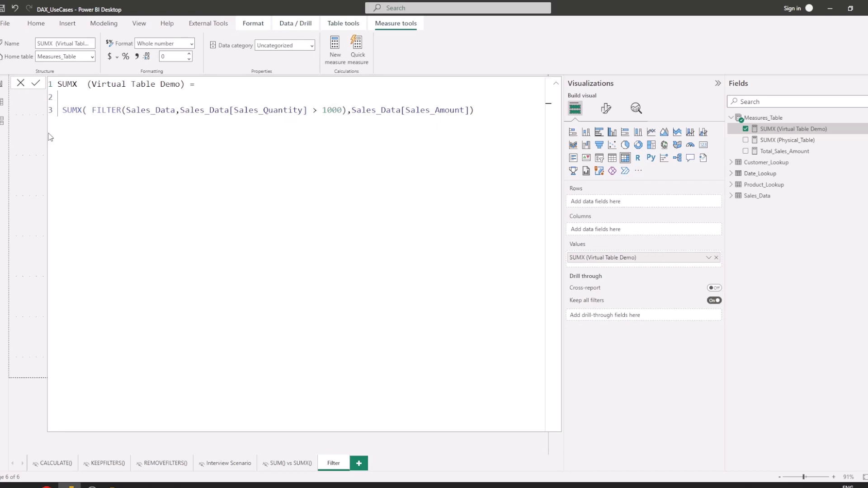
{"action": "left_click", "coordinate": [2, 109]}
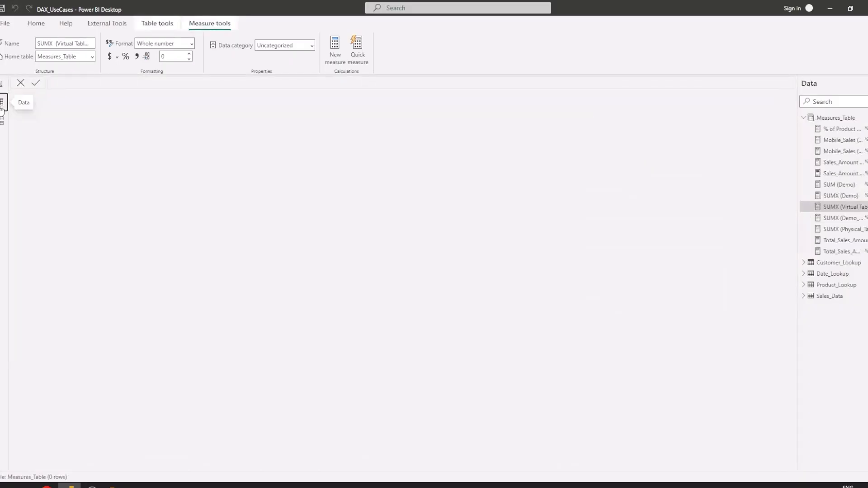
{"action": "left_click", "coordinate": [843, 299]}
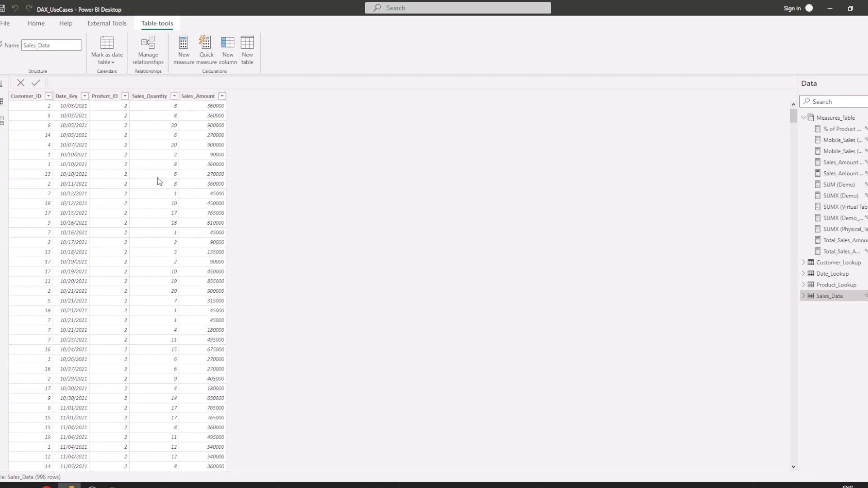
{"action": "scroll", "coordinate": [153, 241], "scroll_direction": "down", "scroll_amount": 10}
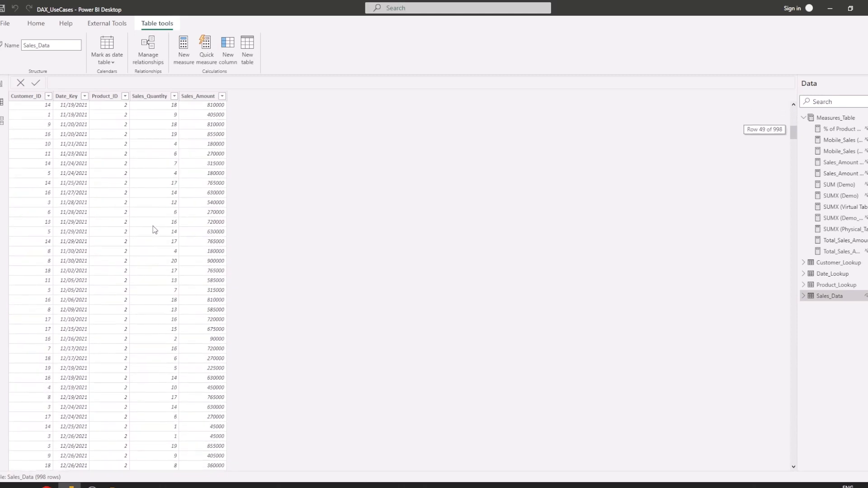
{"action": "left_click", "coordinate": [175, 96]}
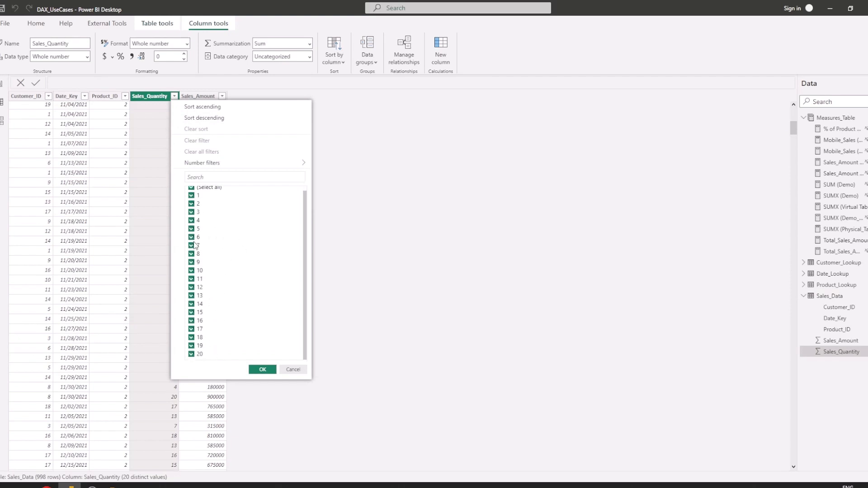
{"action": "scroll", "coordinate": [224, 279], "scroll_direction": "up", "scroll_amount": 1}
{"action": "scroll", "coordinate": [215, 306], "scroll_direction": "down", "scroll_amount": 1}
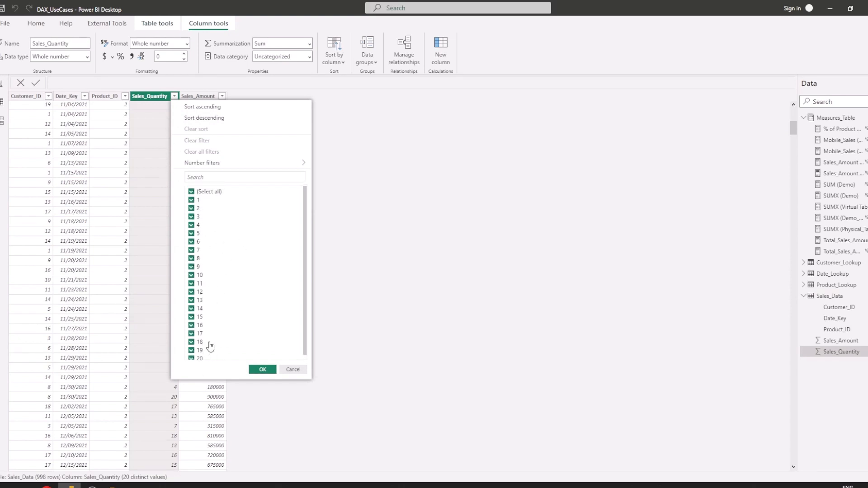
{"action": "left_click", "coordinate": [295, 371]}
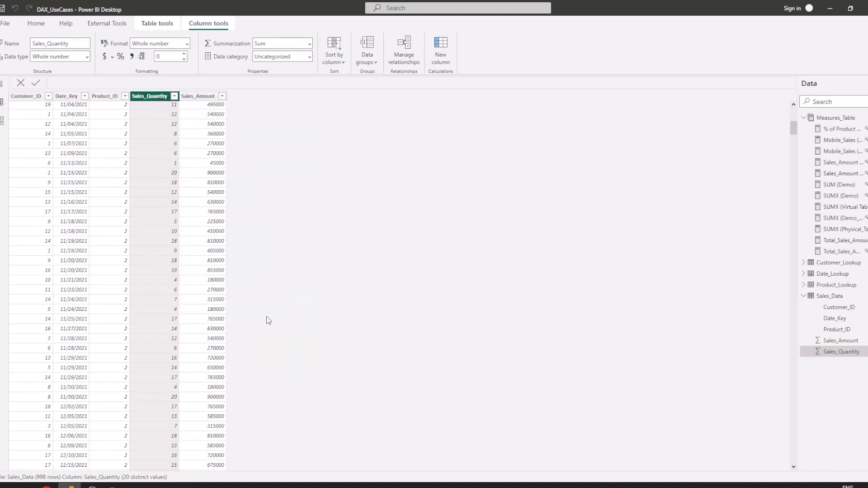
{"action": "left_click", "coordinate": [2, 84]}
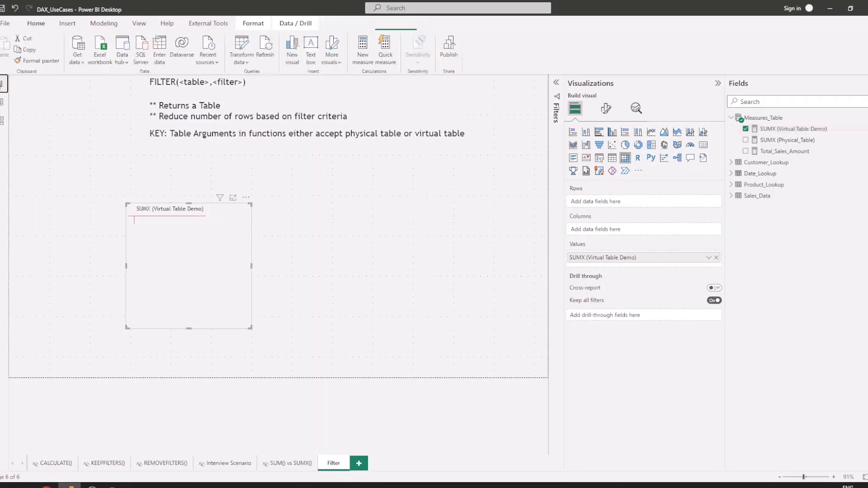
{"action": "left_click", "coordinate": [3, 102]}
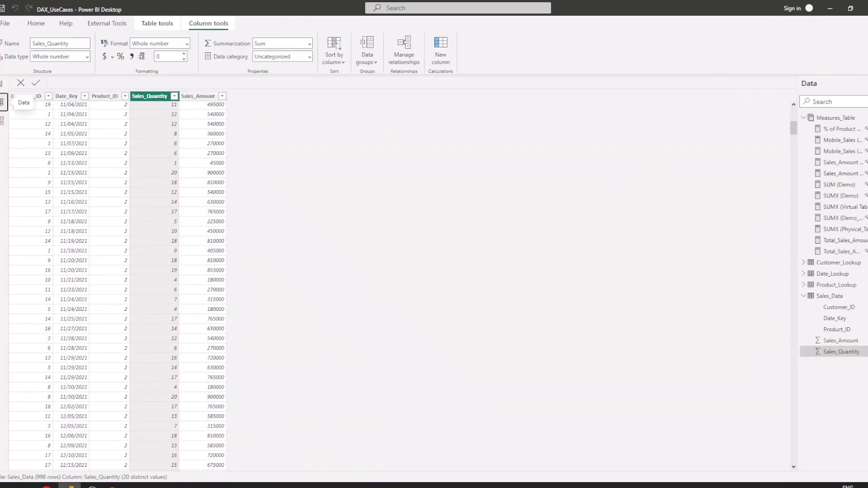
{"action": "left_click", "coordinate": [3, 84]}
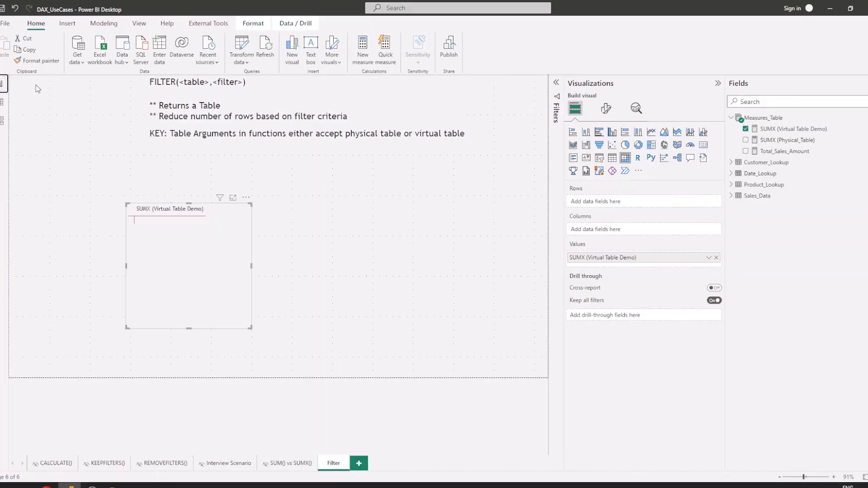
- Set the Sales_Quantity threshold in the SUMX (Virtual Table Demo) filter to 10, commit the measure, and close the formula editor
{"action": "left_click", "coordinate": [791, 130]}
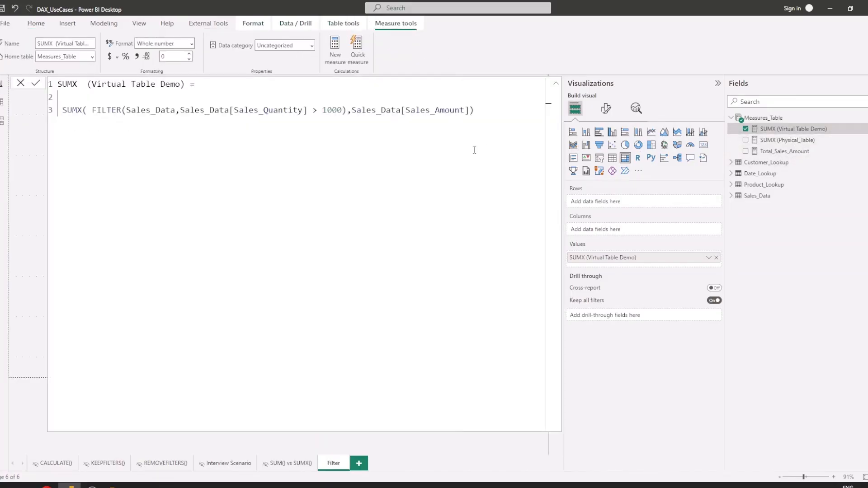
{"action": "left_click_drag", "start_coordinate": [342, 110], "coordinate": [336, 110]}
{"action": "key", "text": "BackSpace"}
{"action": "key", "text": "BackSpace"}
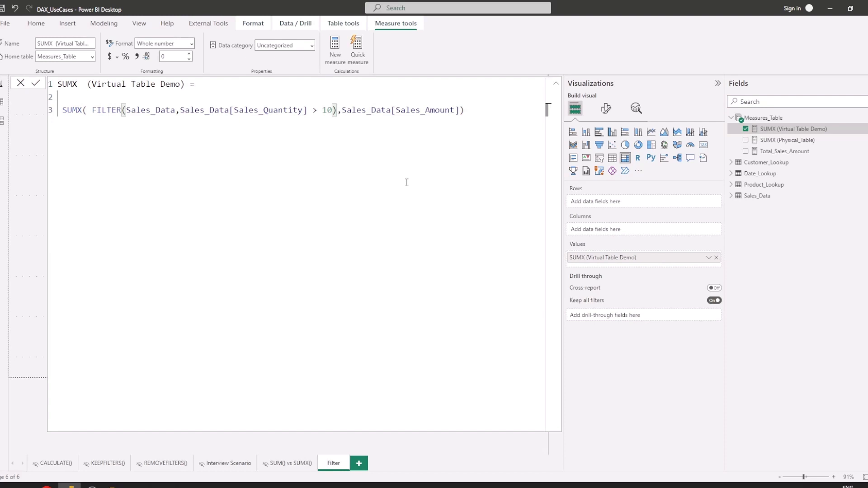
{"action": "key", "text": "End"}
{"action": "key", "text": "Return"}
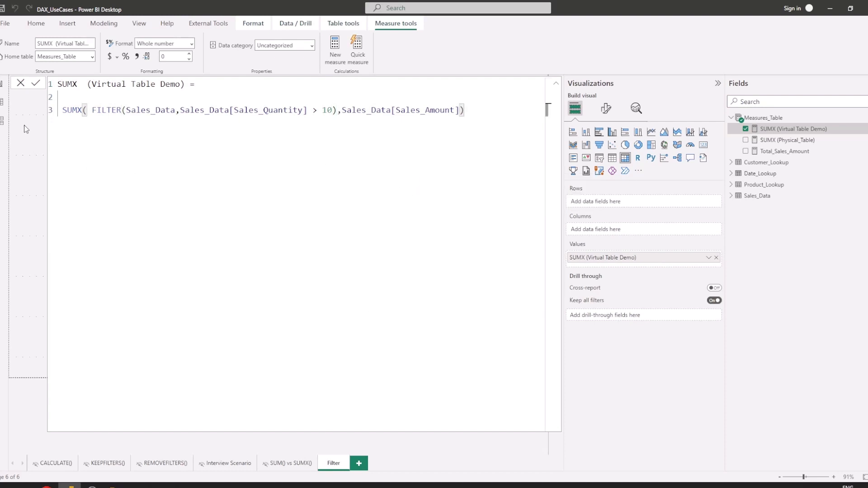
{"action": "left_click", "coordinate": [19, 84]}
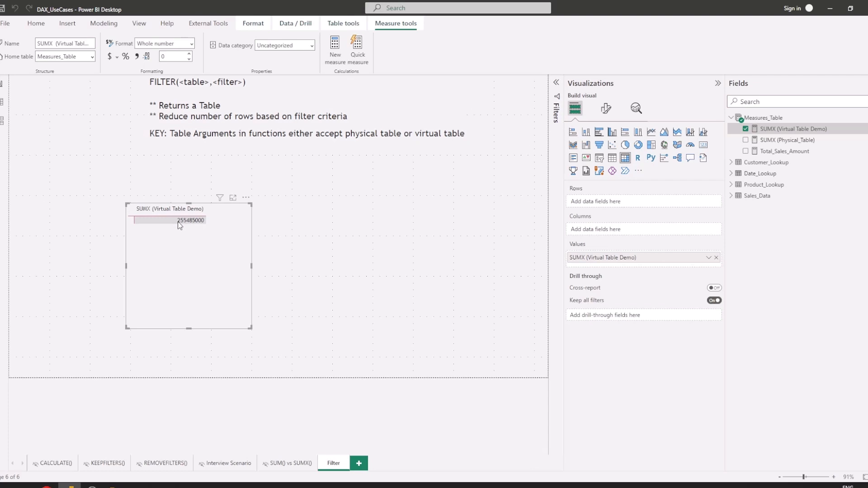
- Add Product_Name from Product_Lookup as the matrix rows and enlarge the matrix visual
{"action": "mouse_move", "coordinate": [183, 226]}
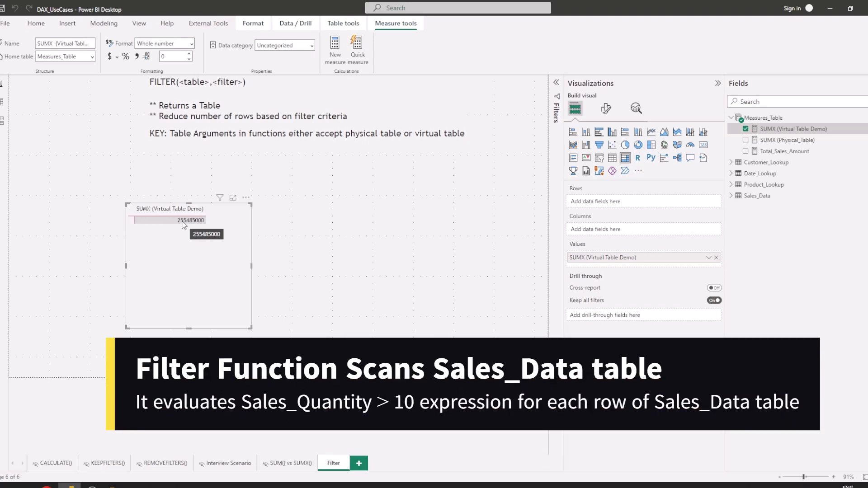
{"action": "left_click", "coordinate": [730, 184]}
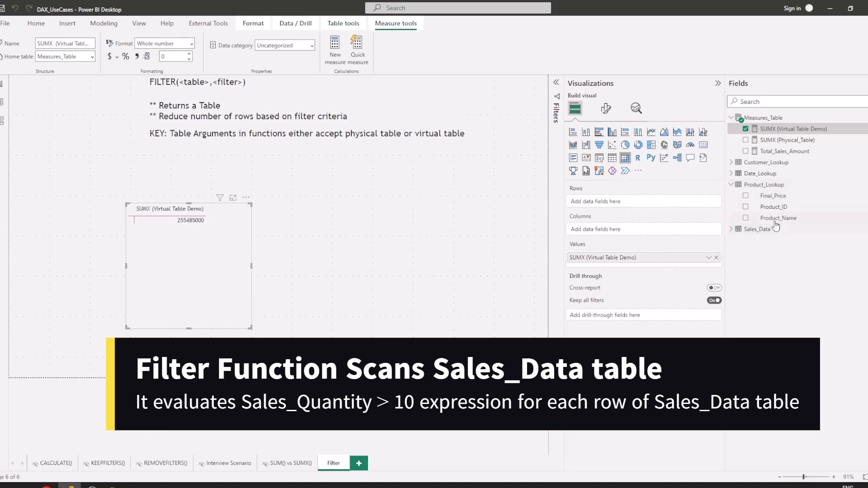
{"action": "left_click_drag", "start_coordinate": [775, 222], "coordinate": [176, 224]}
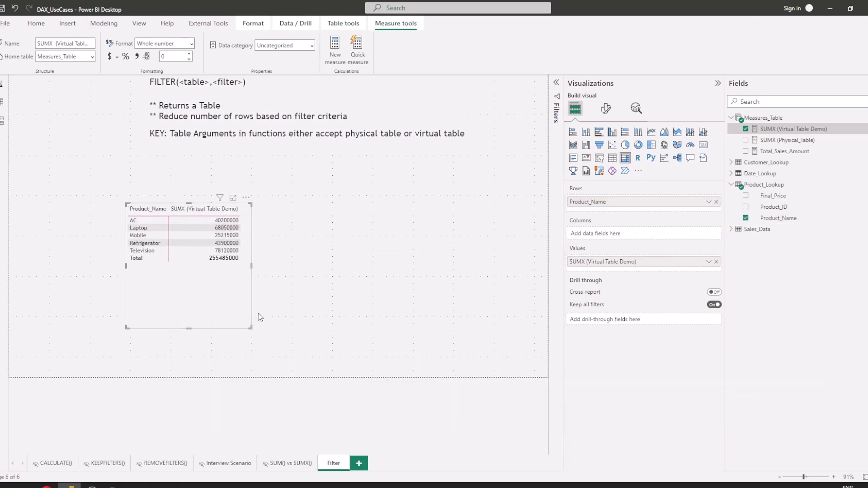
{"action": "left_click_drag", "start_coordinate": [251, 328], "coordinate": [322, 376]}
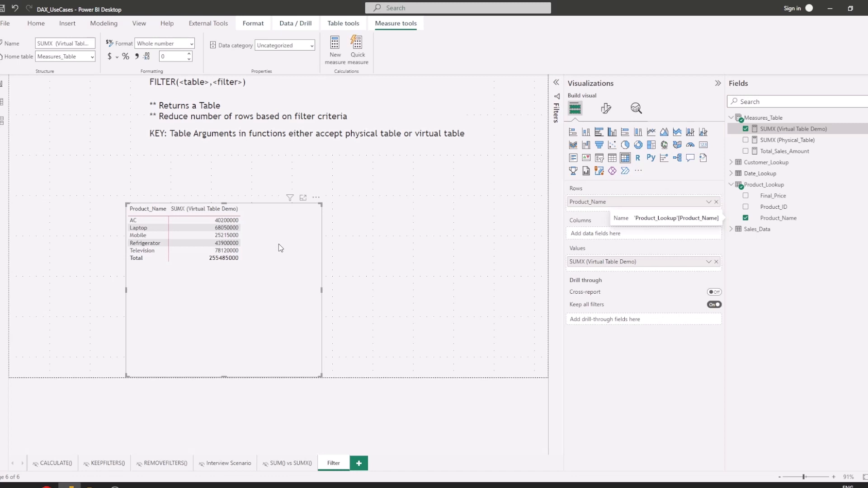
- Create a new measure in Measures_Table named Calculate (Demo of Filter)
{"action": "left_click", "coordinate": [760, 119]}
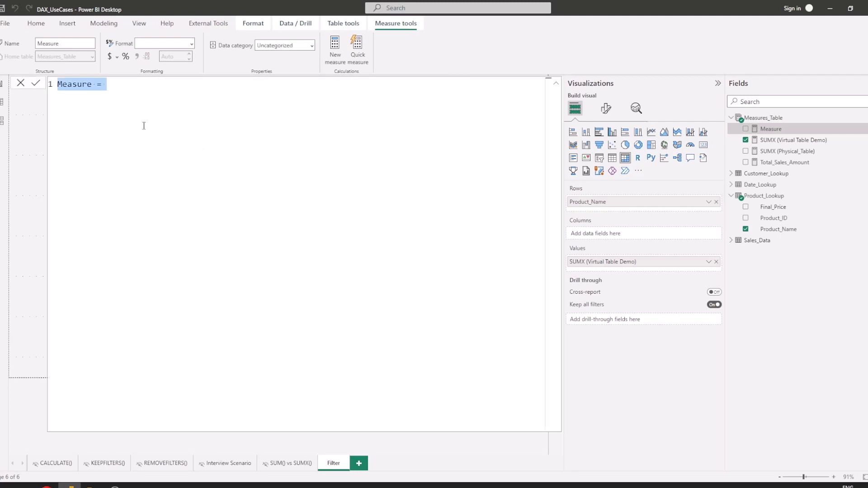
{"action": "type", "text": "Cal"}
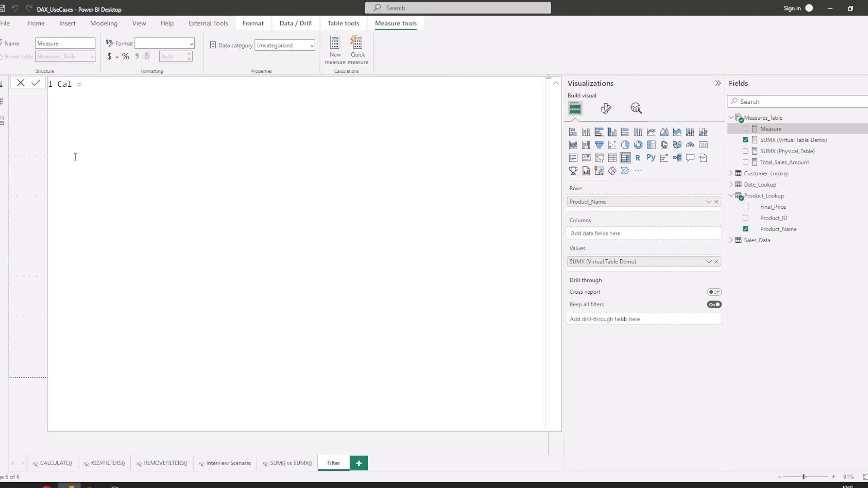
{"action": "type", "text": "culate (Demo of Filter)"}
{"action": "key", "text": "End"}
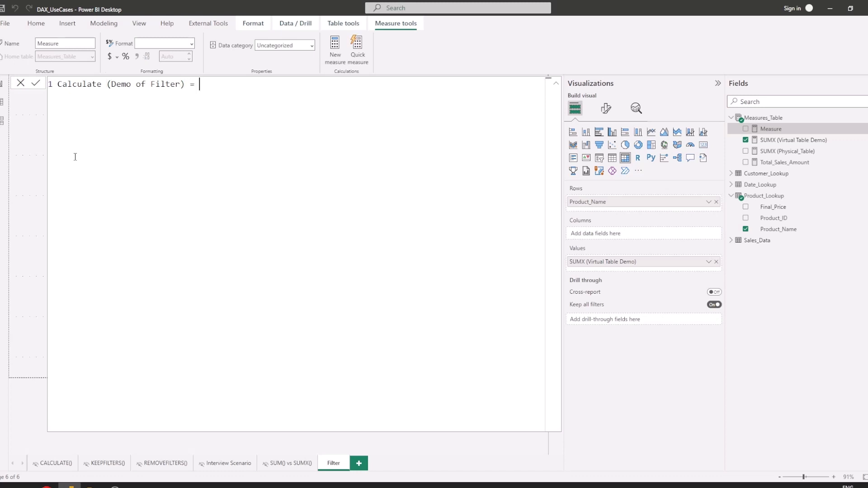
- Start the measure's formula two lines below its name with CALCULATE, using [Total_Sales_Amount] as the expression
{"action": "key", "text": "shift+Return"}
{"action": "key", "text": "shift+Return"}
{"action": "type", "text": "Cal"}
{"action": "key", "text": "Tab"}
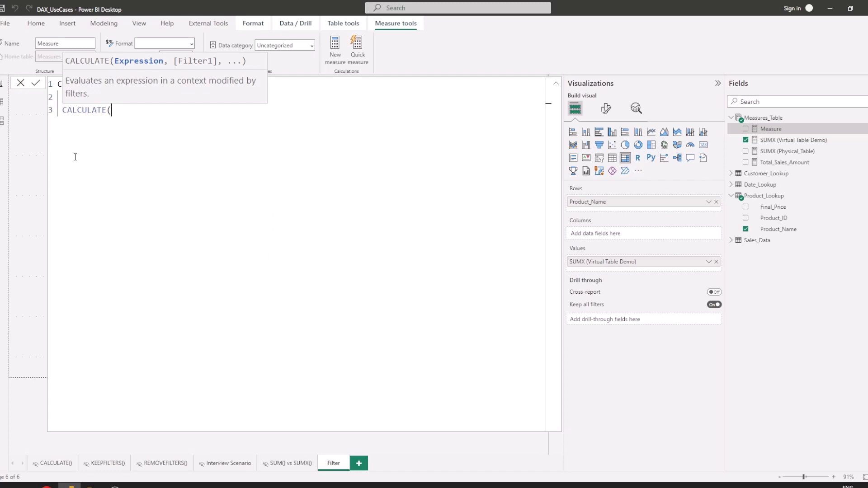
{"action": "type", "text": "["}
{"action": "key", "text": "Down"}
{"action": "key", "text": "Down"}
{"action": "key", "text": "Down"}
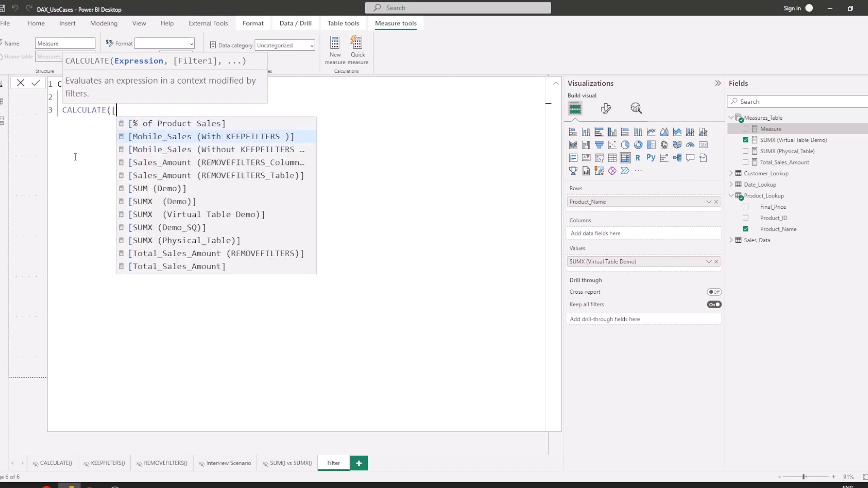
{"action": "key", "text": "Down"}
{"action": "key", "text": "Down"}
{"action": "key", "text": "Down"}
{"action": "key", "text": "Down"}
{"action": "key", "text": "Down"}
{"action": "key", "text": "Down"}
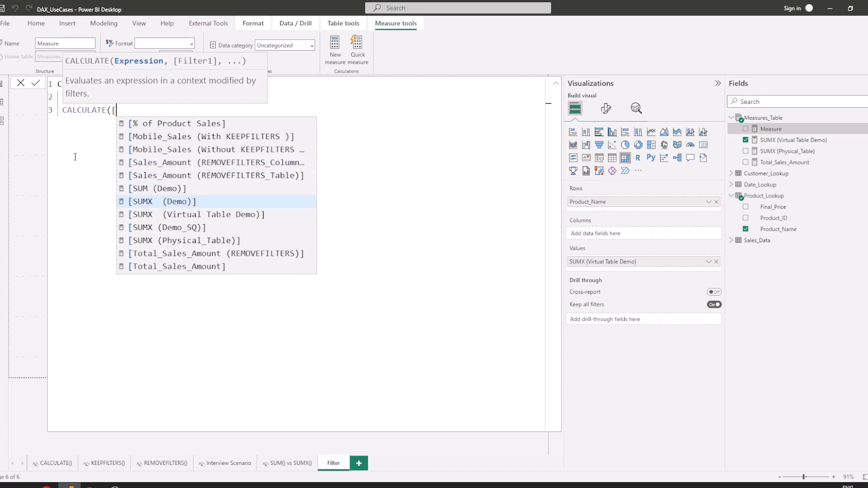
{"action": "key", "text": "Down"}
{"action": "key", "text": "Down"}
{"action": "key", "text": "Tab"}
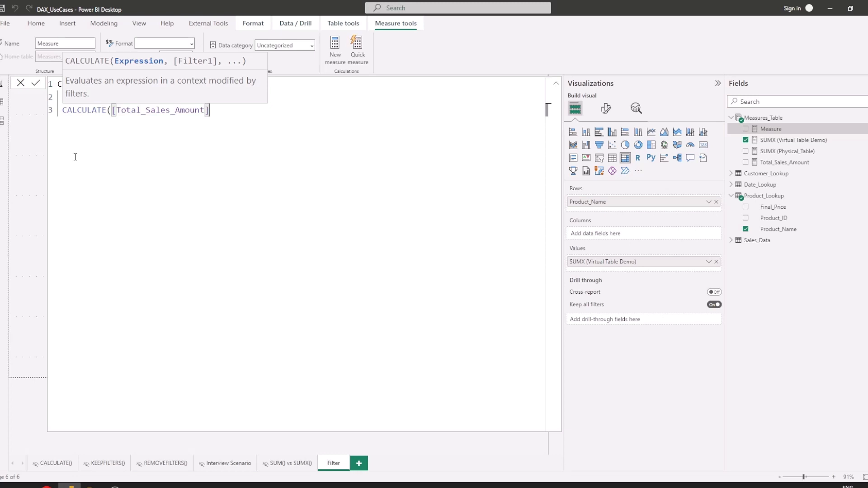
- Add a FILTER function as the filter argument of CALCULATE, with Sales_Data as its table
{"action": "type", "text": ","}
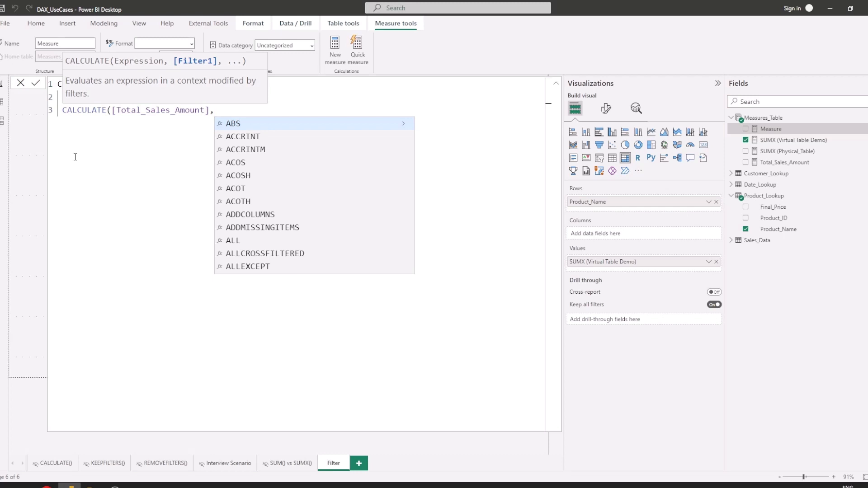
{"action": "type", "text": "filter"}
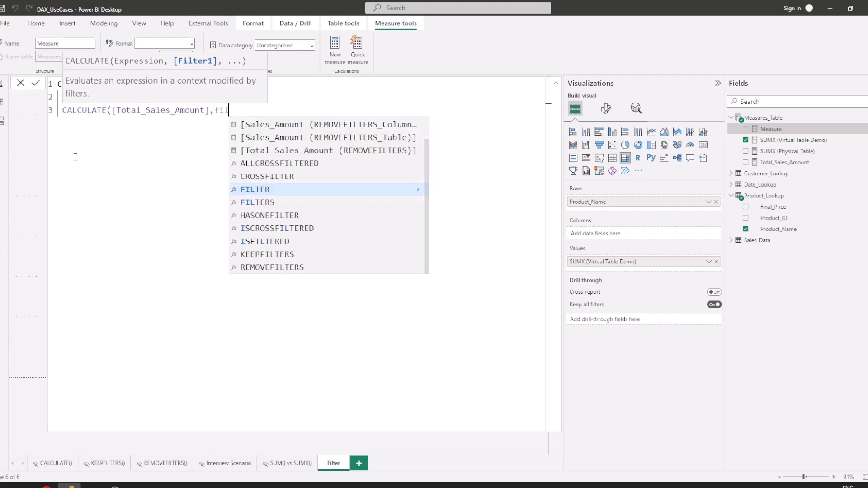
{"action": "key", "text": "Tab"}
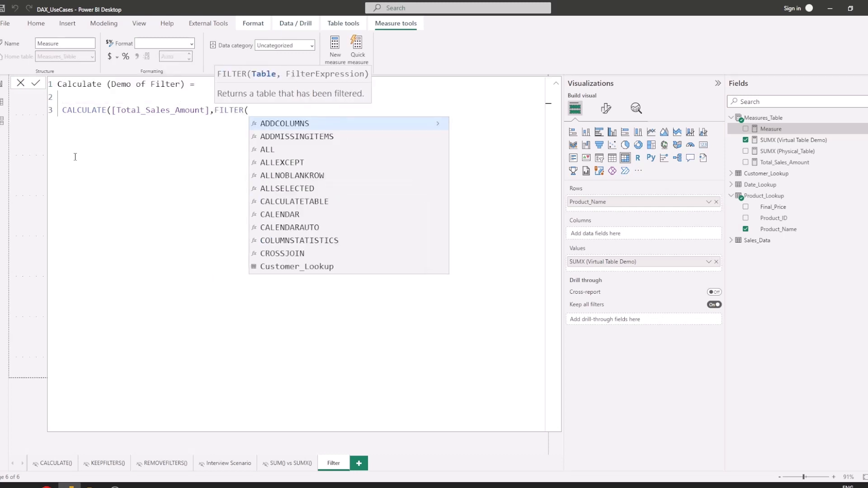
{"action": "type", "text": "Sales_Data"}
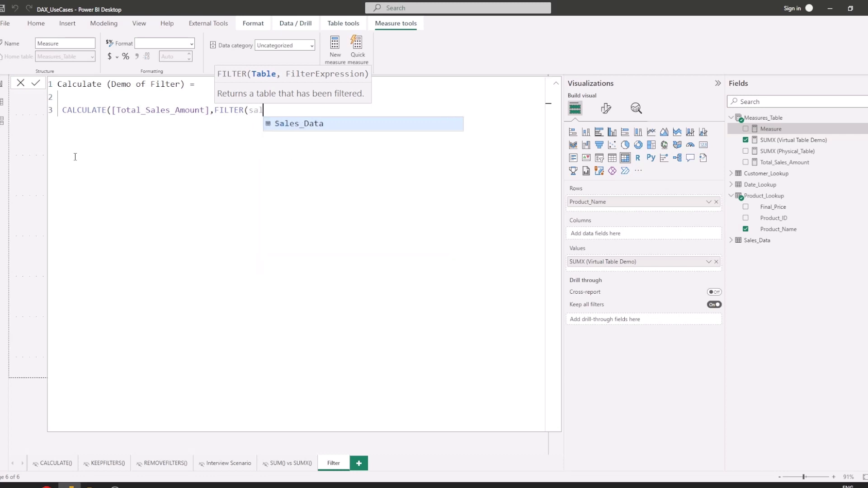
{"action": "type", "text": ","}
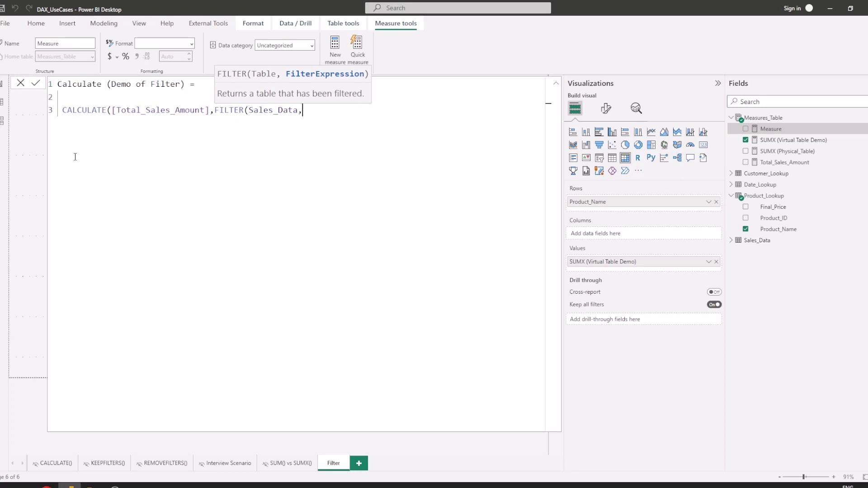
- Complete the FILTER condition as Sales_Data[Customer_ID]=1, commit the measure, and close the formula editor
{"action": "type", "text": "Sal"}
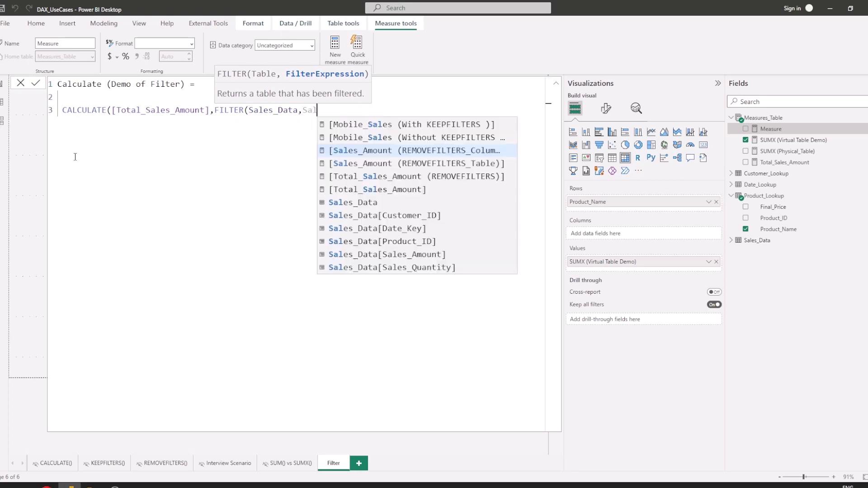
{"action": "key", "text": "Down"}
{"action": "key", "text": "Down"}
{"action": "key", "text": "Down"}
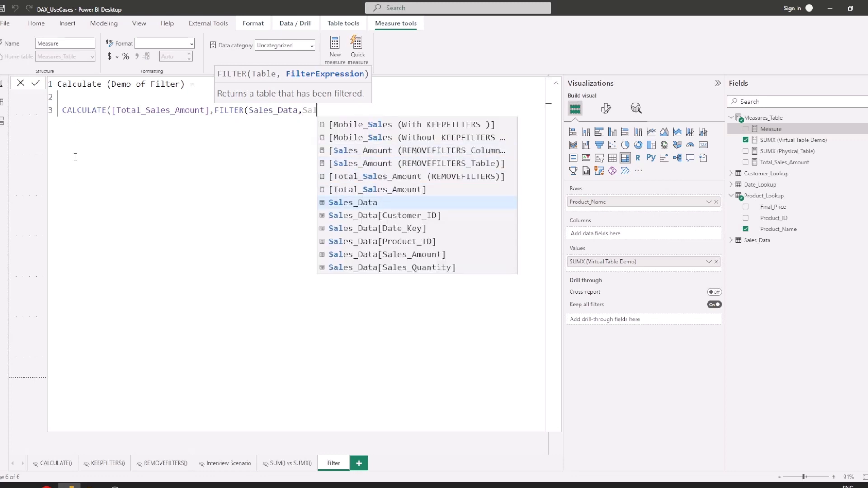
{"action": "key", "text": "Tab"}
{"action": "type", "text": "=1"}
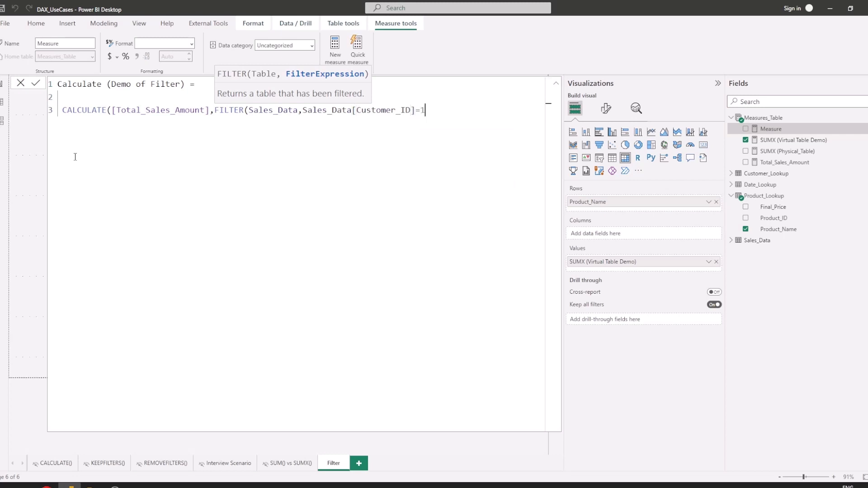
{"action": "type", "text": "))"}
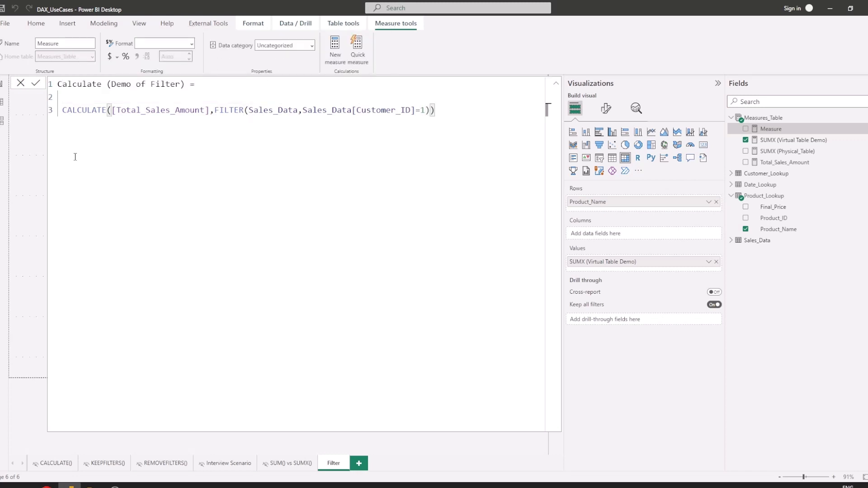
{"action": "key", "text": "Return"}
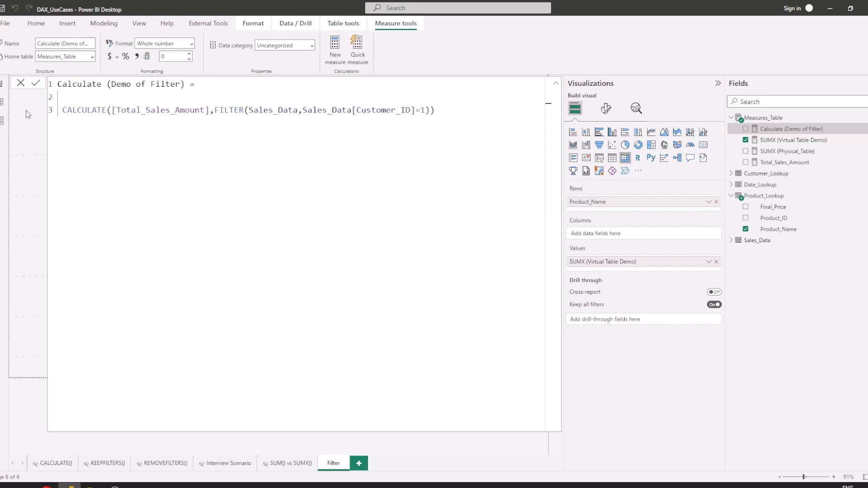
{"action": "left_click", "coordinate": [24, 90]}
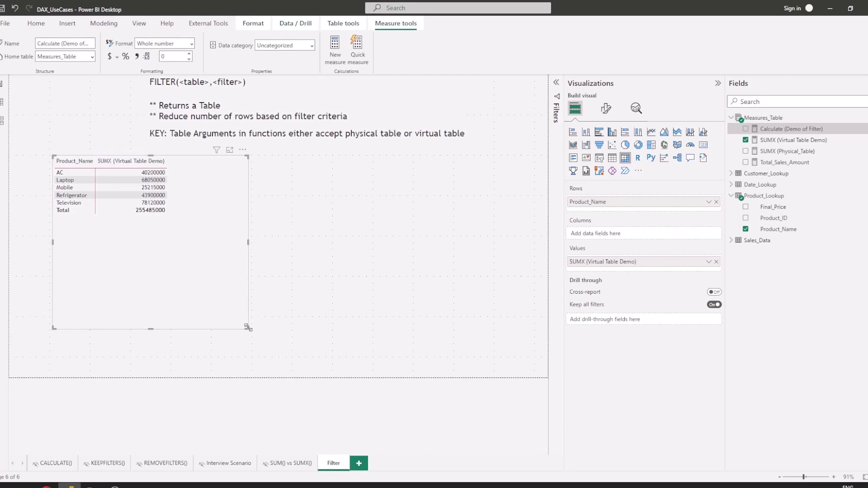
- Shrink the Product_Name matrix to fit its data and place a second, empty matrix visual beside it
{"action": "left_click_drag", "start_coordinate": [247, 328], "coordinate": [181, 226]}
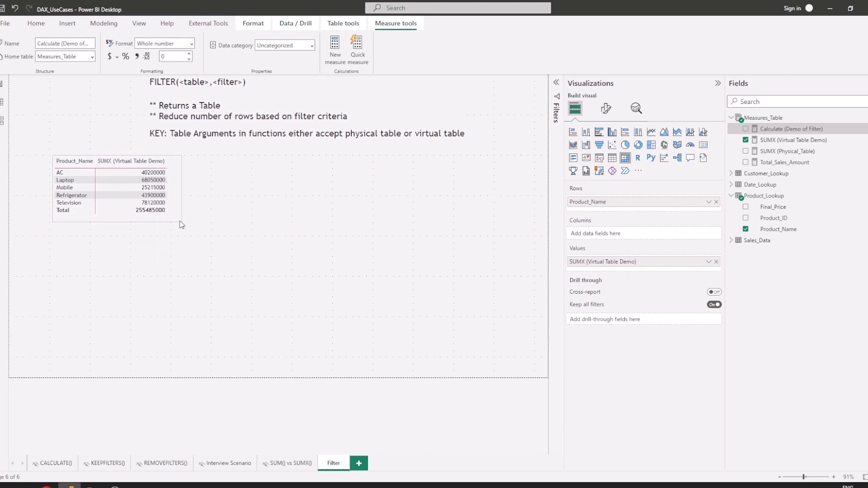
{"action": "left_click", "coordinate": [484, 264]}
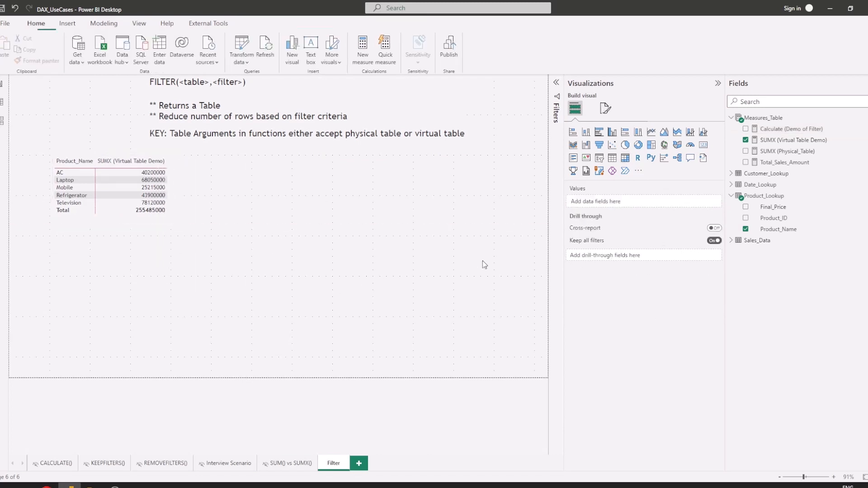
{"action": "left_click", "coordinate": [625, 158]}
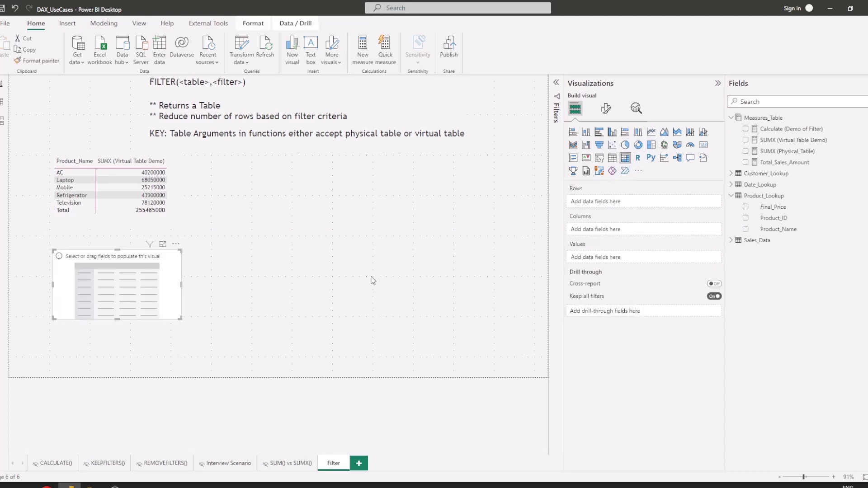
{"action": "left_click_drag", "start_coordinate": [113, 302], "coordinate": [258, 234]}
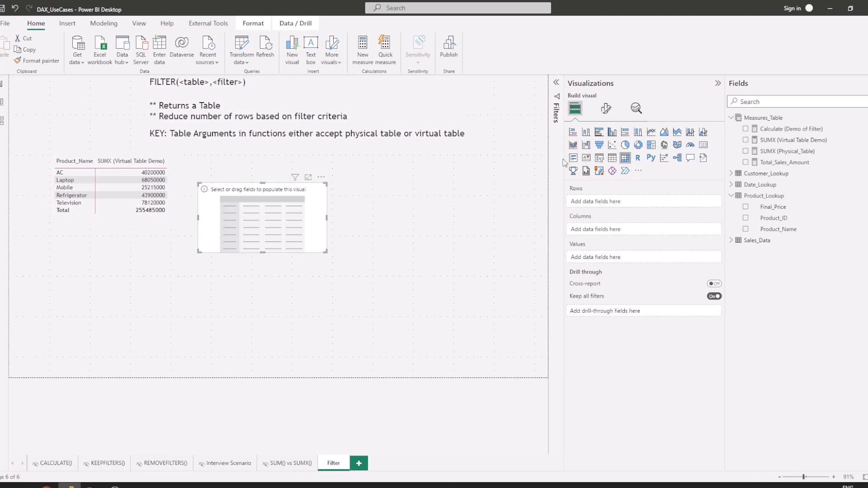
- Narrow the Visualizations pane, enlarge the new matrix, and add Calculate (Demo of Filter) as its values
{"action": "left_click_drag", "start_coordinate": [564, 162], "coordinate": [636, 170]}
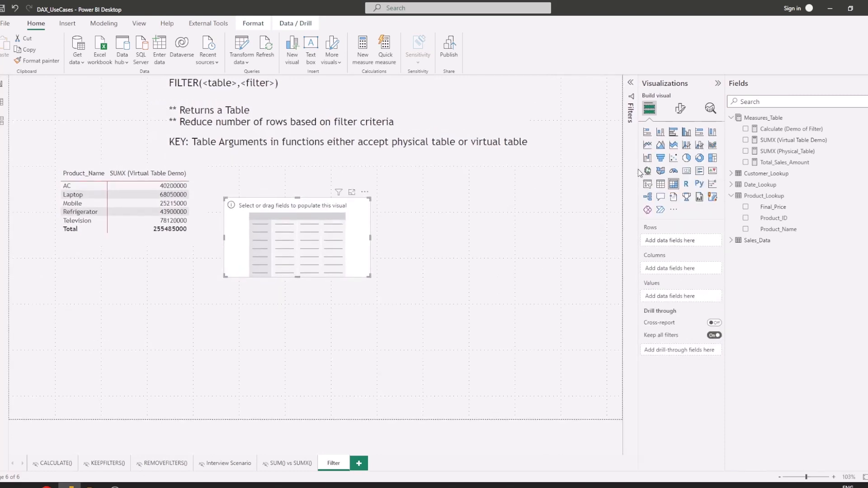
{"action": "left_click_drag", "start_coordinate": [355, 275], "coordinate": [513, 320]}
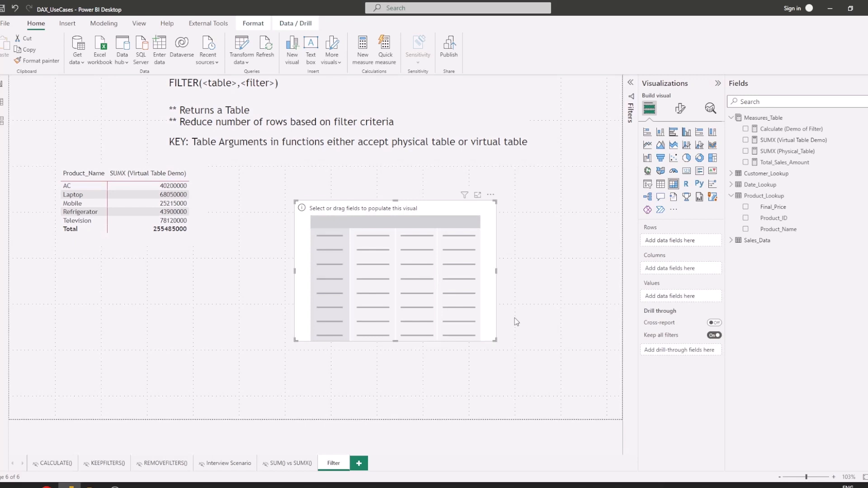
{"action": "left_click", "coordinate": [746, 129]}
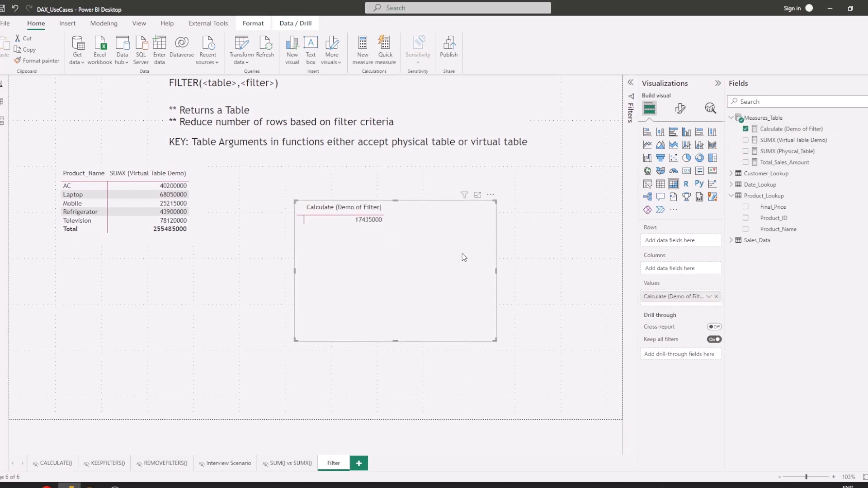
{"action": "left_click", "coordinate": [731, 195]}
- Review the Customer_ID condition in the Calculate (Demo of Filter) formula and add Customer_ID from Customer_Lookup as the new matrix's rows
{"action": "left_click", "coordinate": [787, 129]}
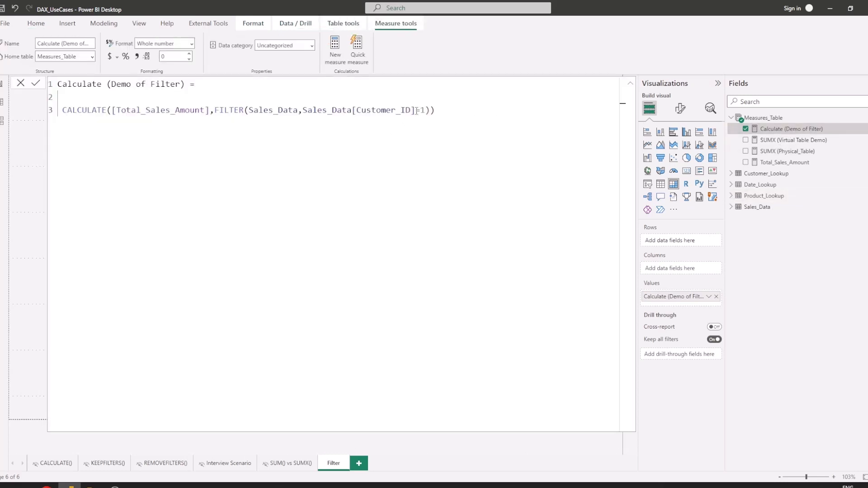
{"action": "left_click_drag", "start_coordinate": [428, 110], "coordinate": [302, 110]}
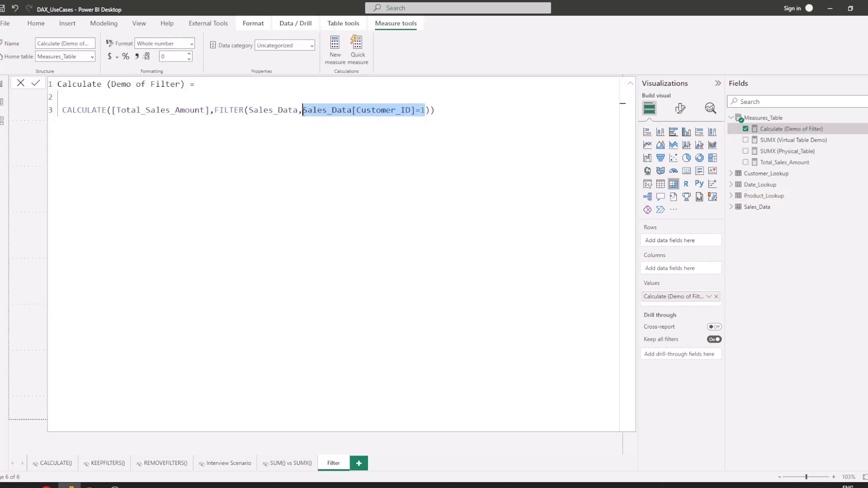
{"action": "left_click", "coordinate": [20, 82]}
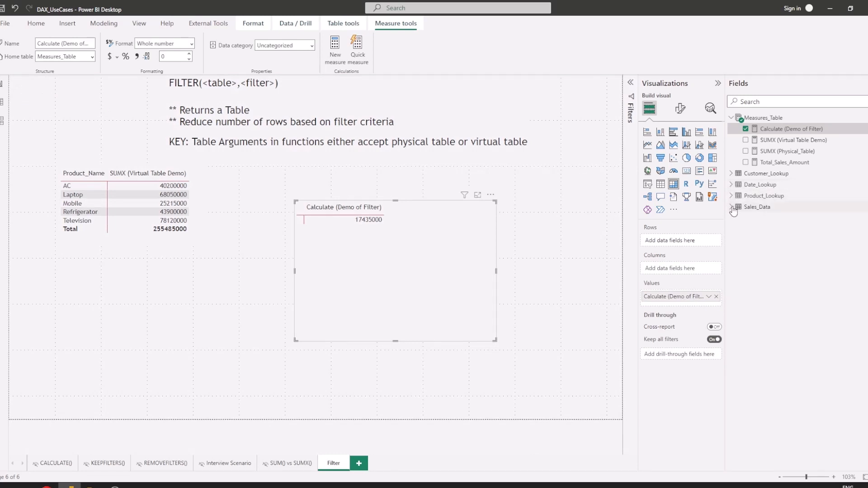
{"action": "left_click", "coordinate": [732, 175]}
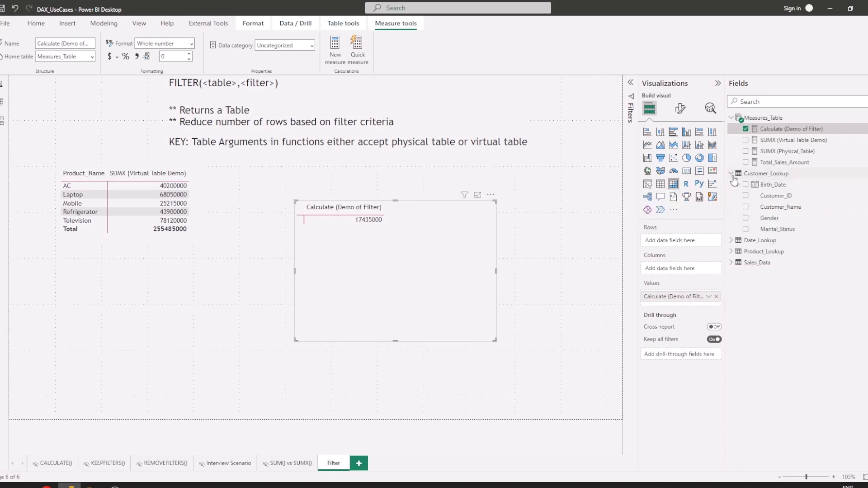
{"action": "left_click", "coordinate": [746, 196]}
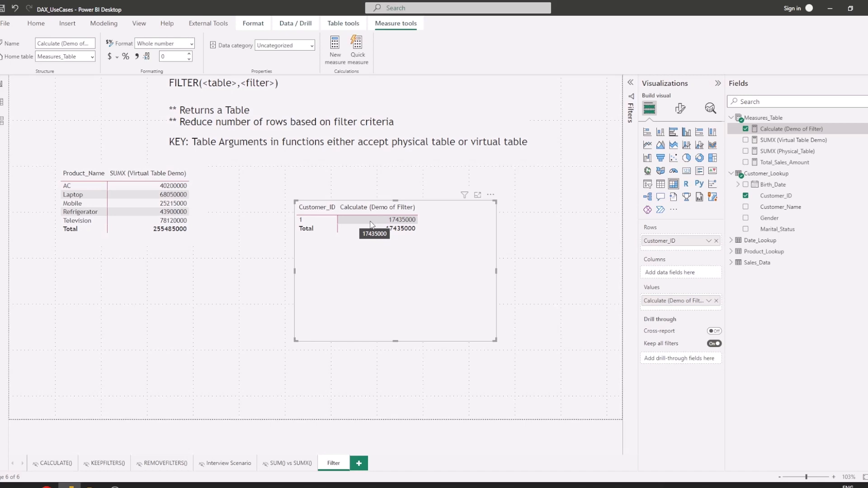
- Review the FILTER and [Total_Sales_Amount] arguments of the Calculate (Demo of Filter) formula and compare them with the matrix result
{"action": "left_click", "coordinate": [773, 134]}
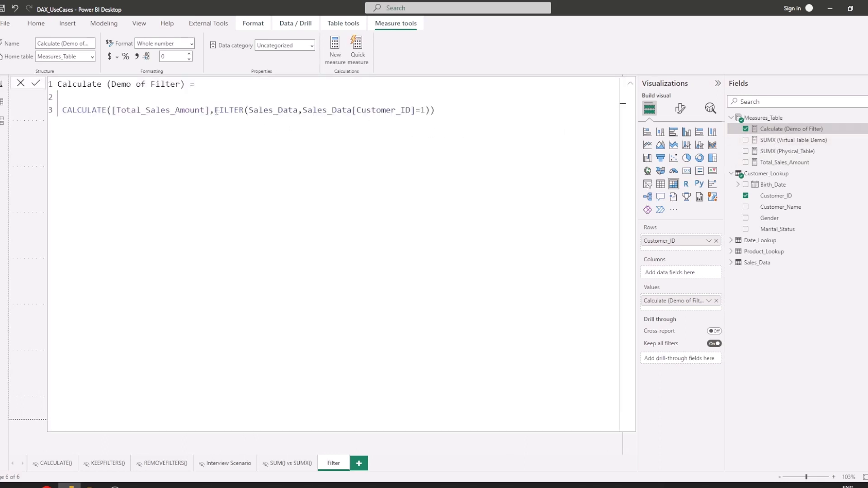
{"action": "left_click_drag", "start_coordinate": [215, 110], "coordinate": [430, 112]}
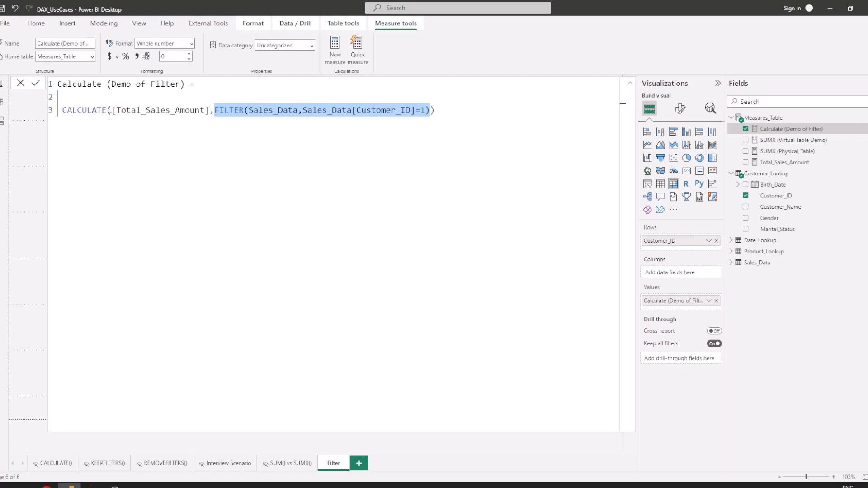
{"action": "left_click_drag", "start_coordinate": [112, 110], "coordinate": [209, 110]}
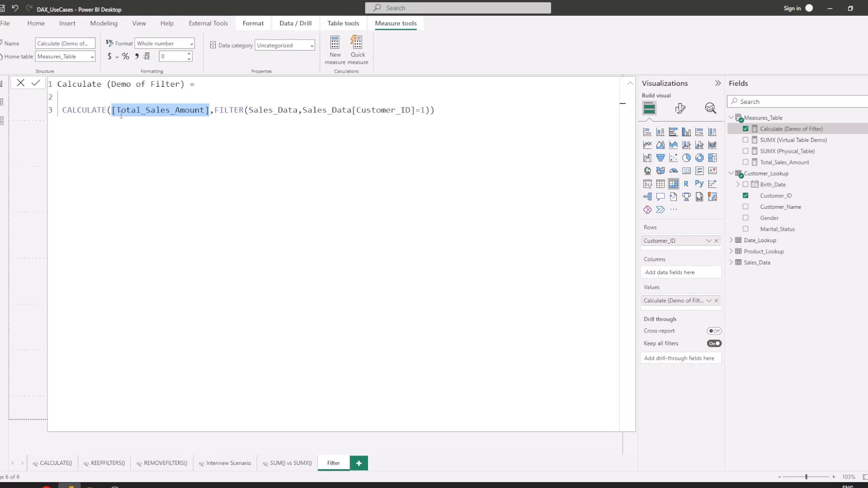
{"action": "left_click", "coordinate": [21, 84]}
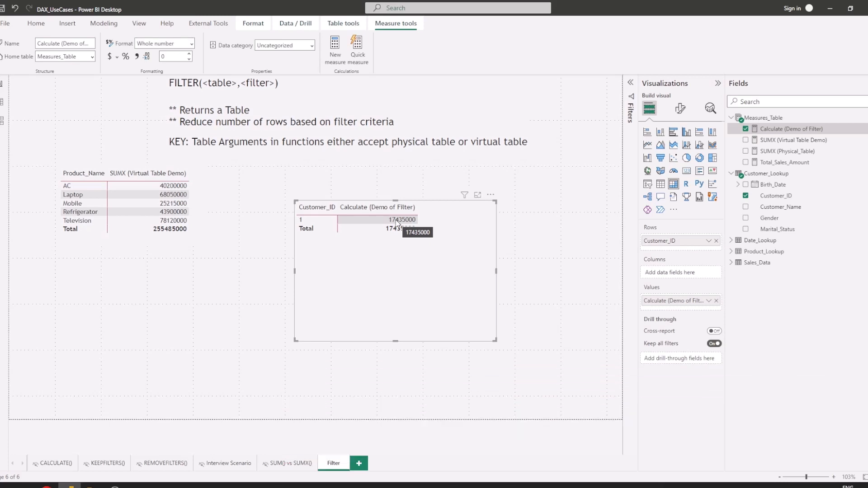
{"action": "left_click", "coordinate": [791, 129]}
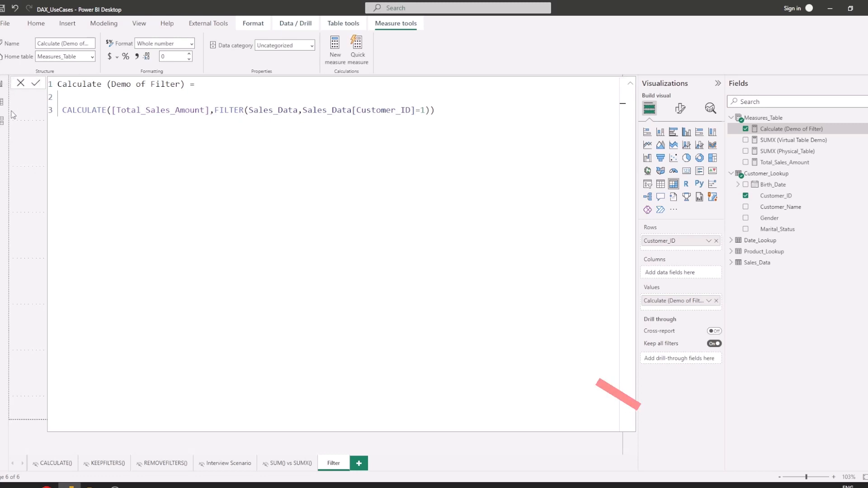
{"action": "left_click", "coordinate": [21, 84]}
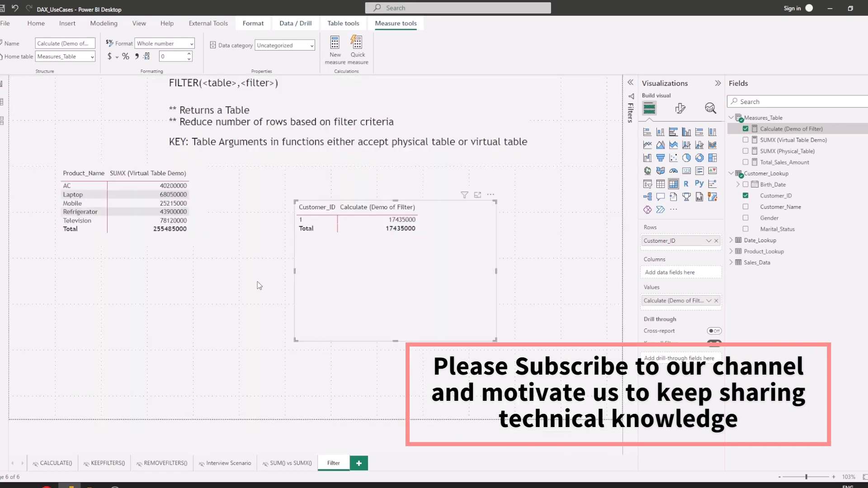